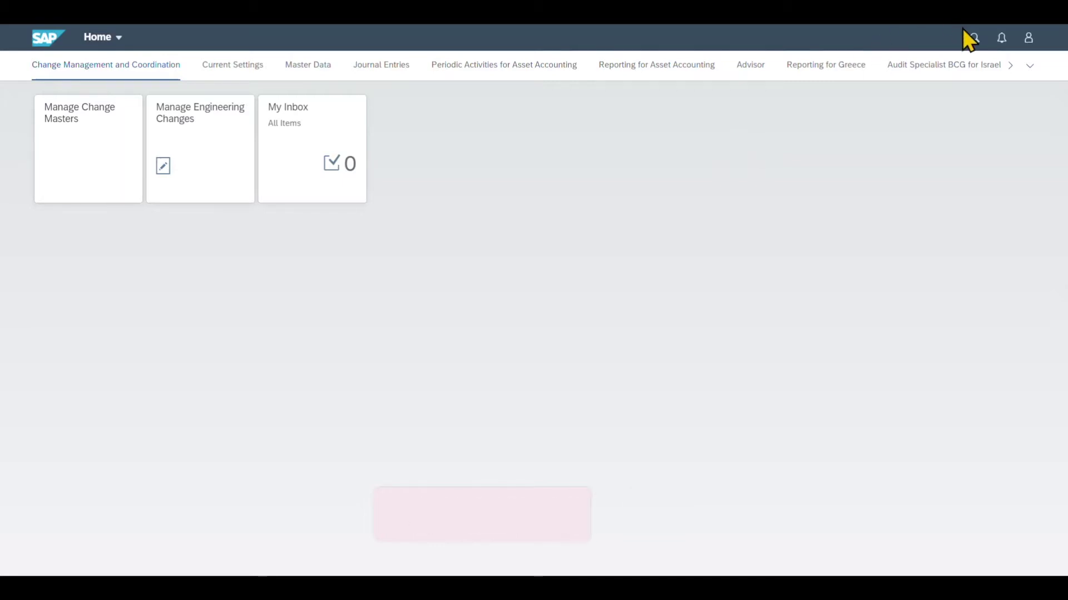
- Search for 'Schedule General' and launch the Schedule General Ledger Jobs app
left_click(974, 35)
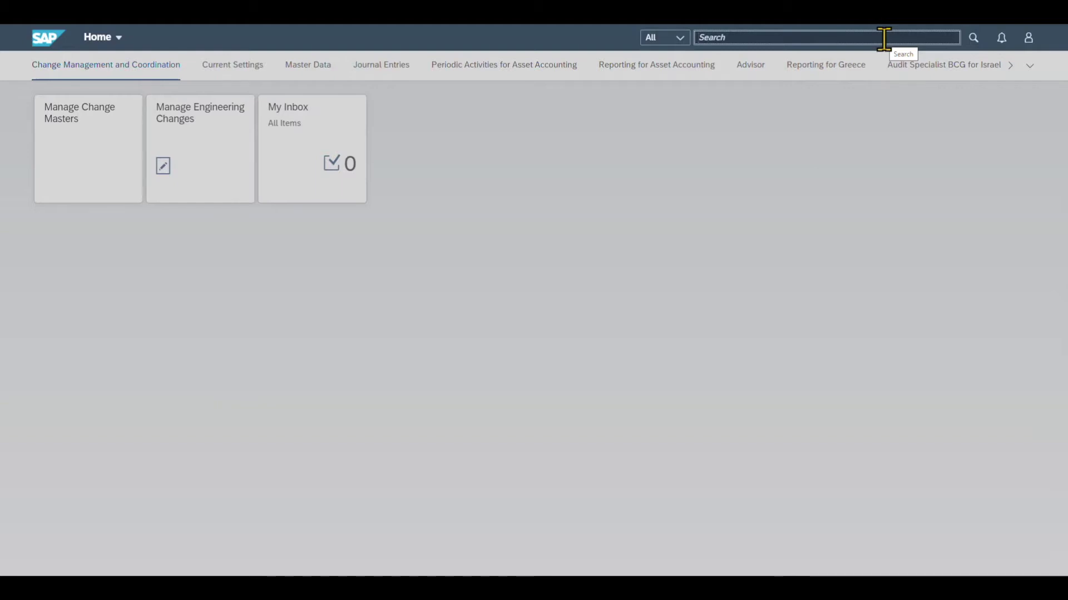
type("Schedule General")
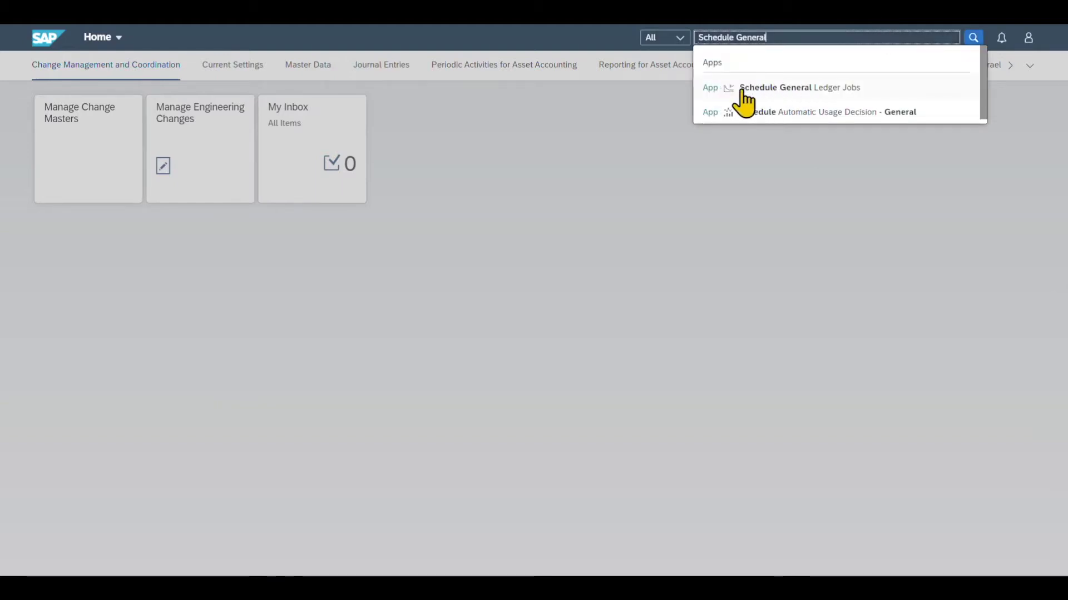
left_click(763, 89)
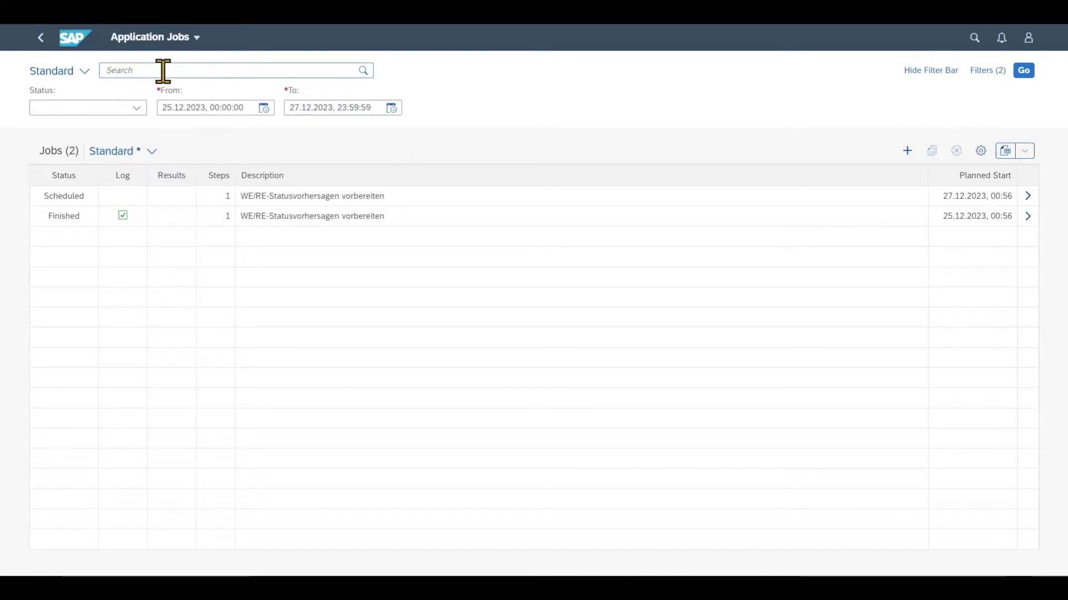
left_click(135, 108)
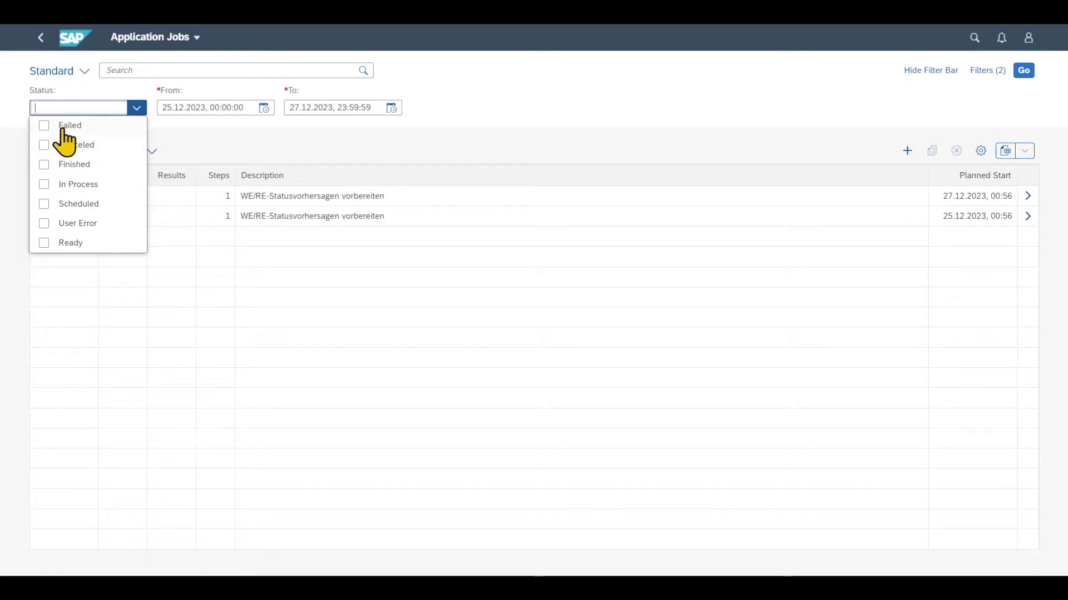
left_click(227, 126)
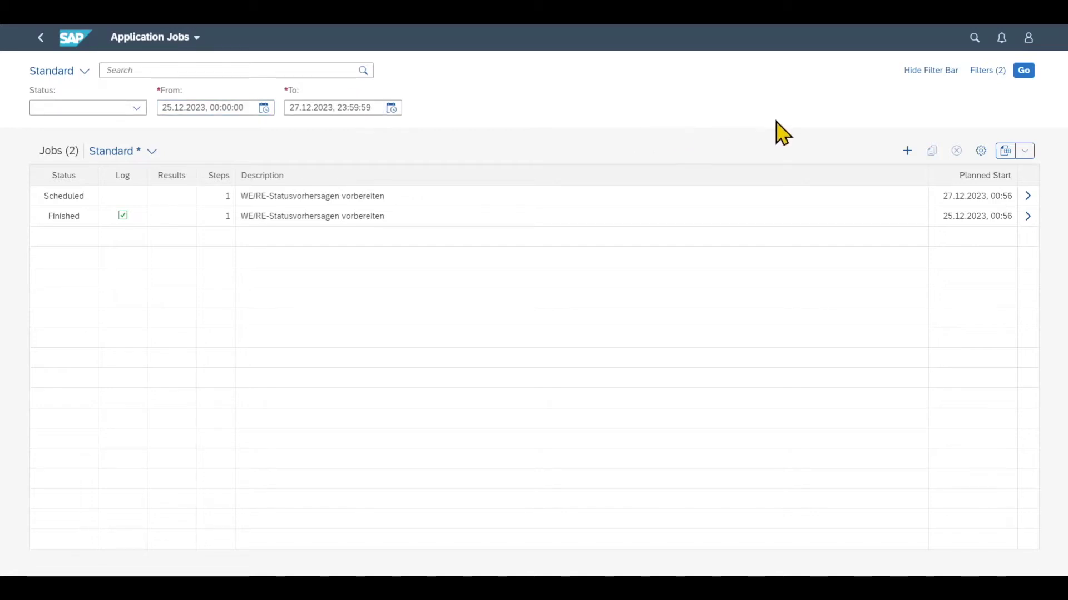
- Create a new job from the Balance Carryforward template, named 'Balance Carryforward to 2024'
left_click(907, 152)
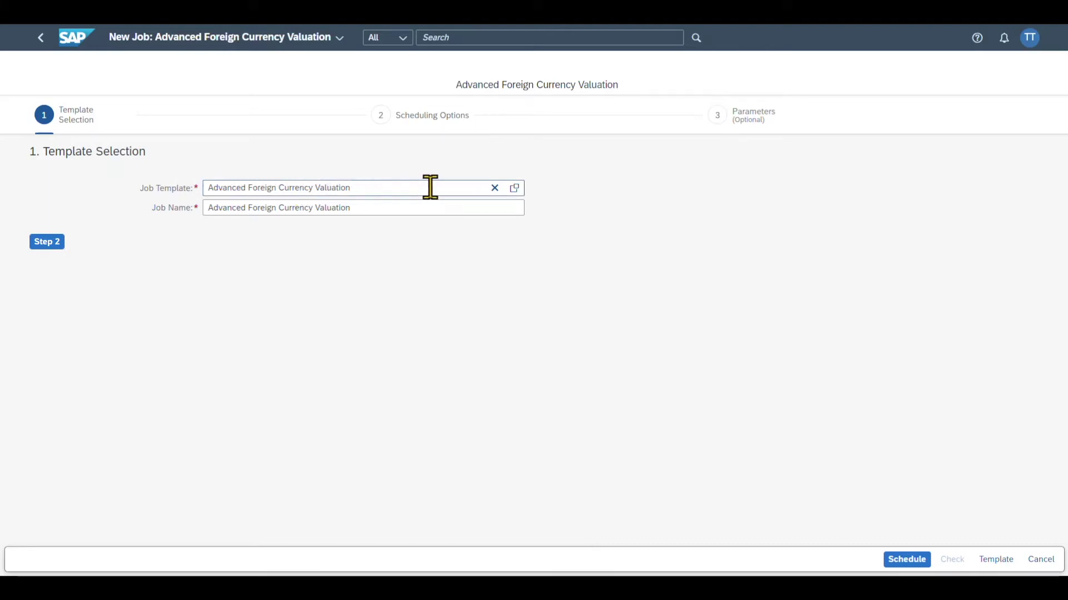
left_click(514, 189)
left_click(814, 81)
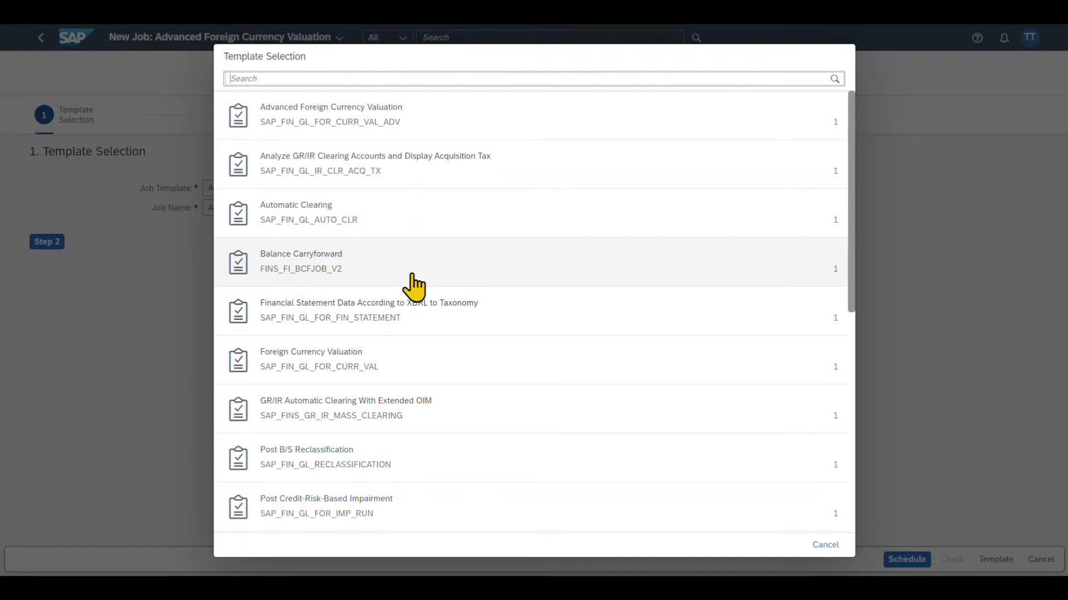
left_click(315, 272)
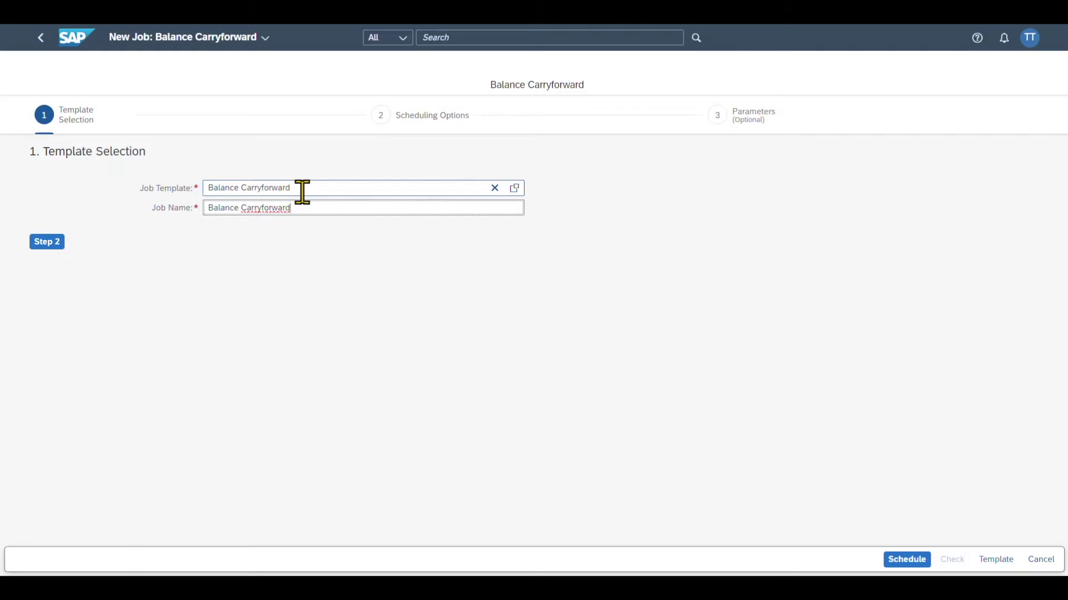
left_click_drag(293, 208, 206, 210)
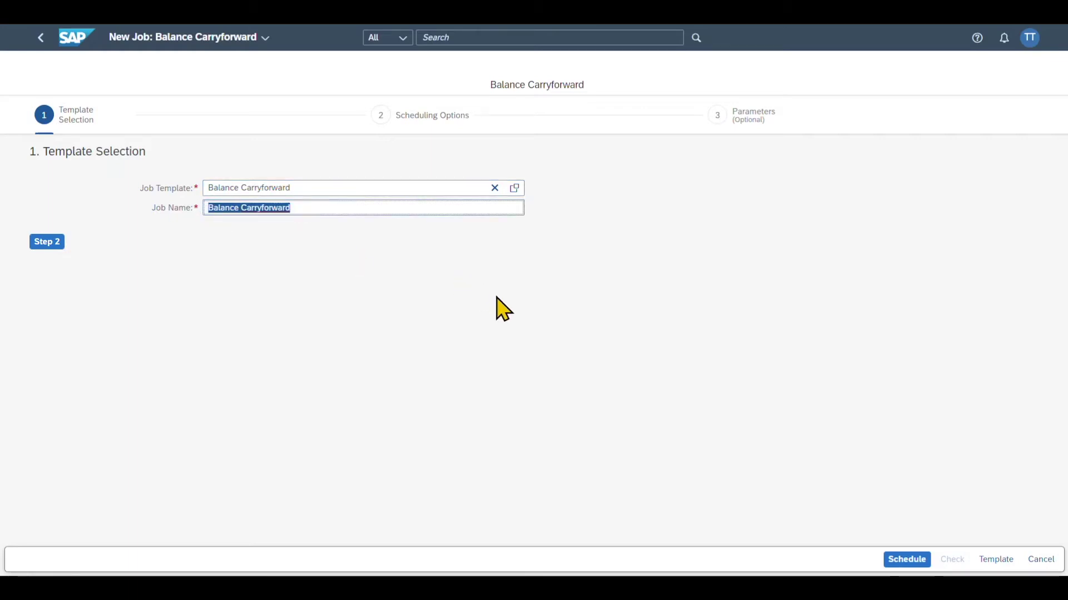
key("End")
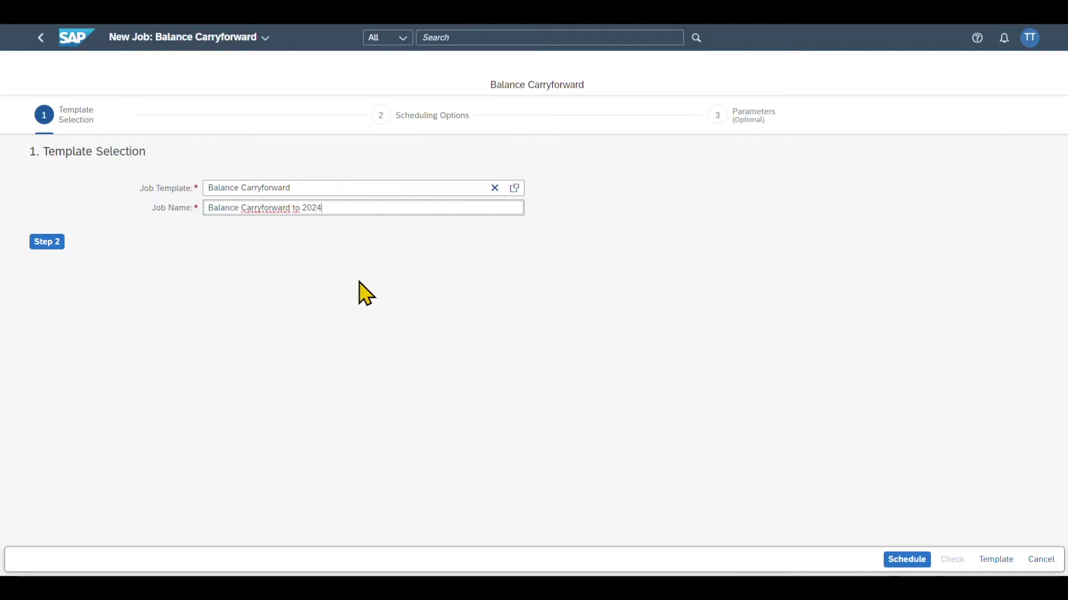
left_click(47, 243)
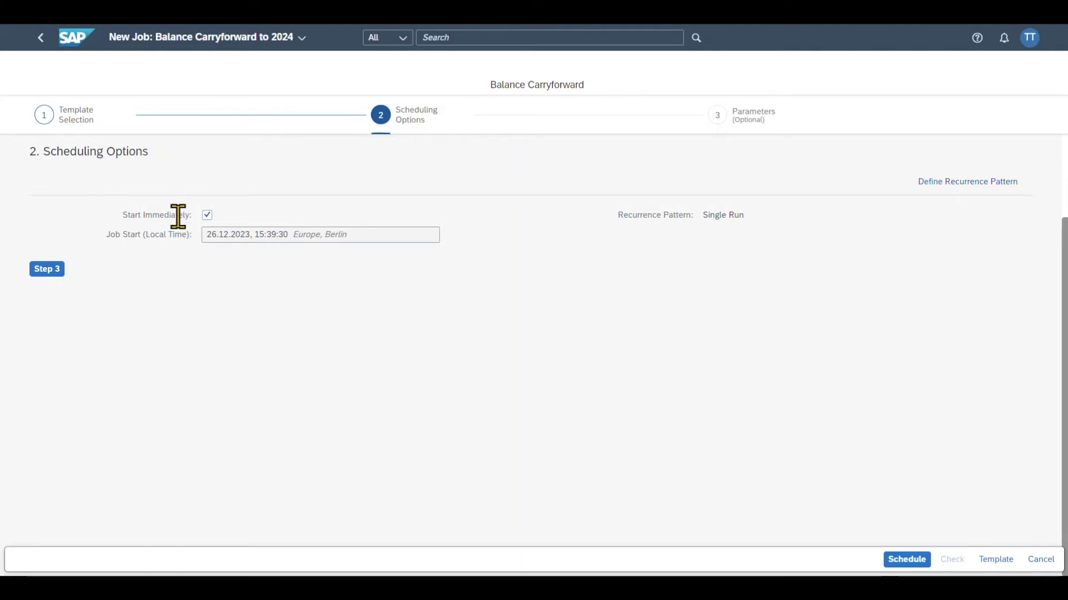
left_click(207, 216)
left_click(208, 216)
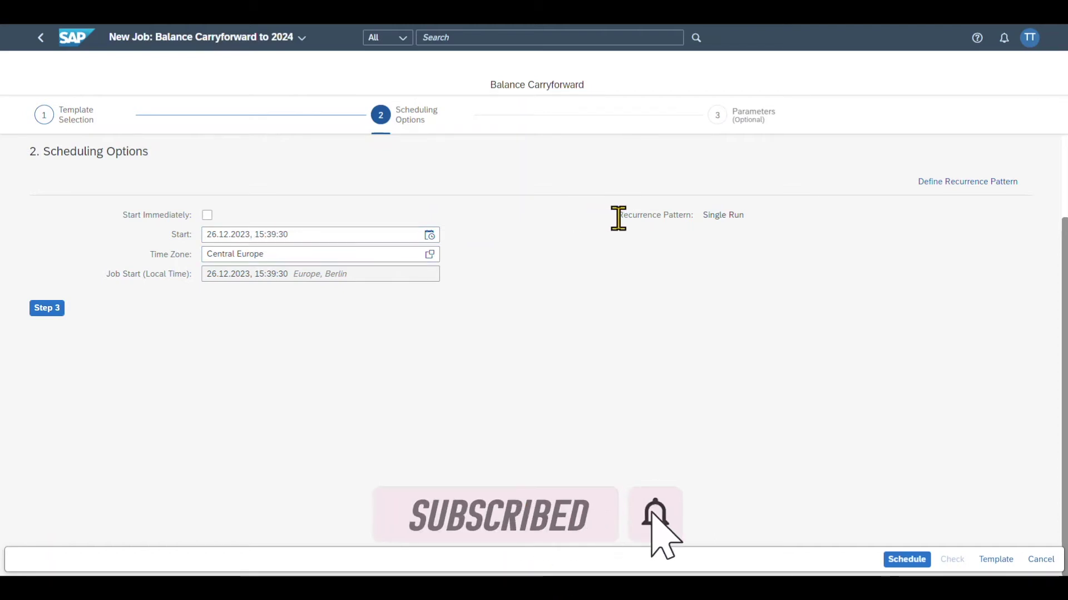
left_click_drag(618, 217, 748, 217)
left_click(777, 222)
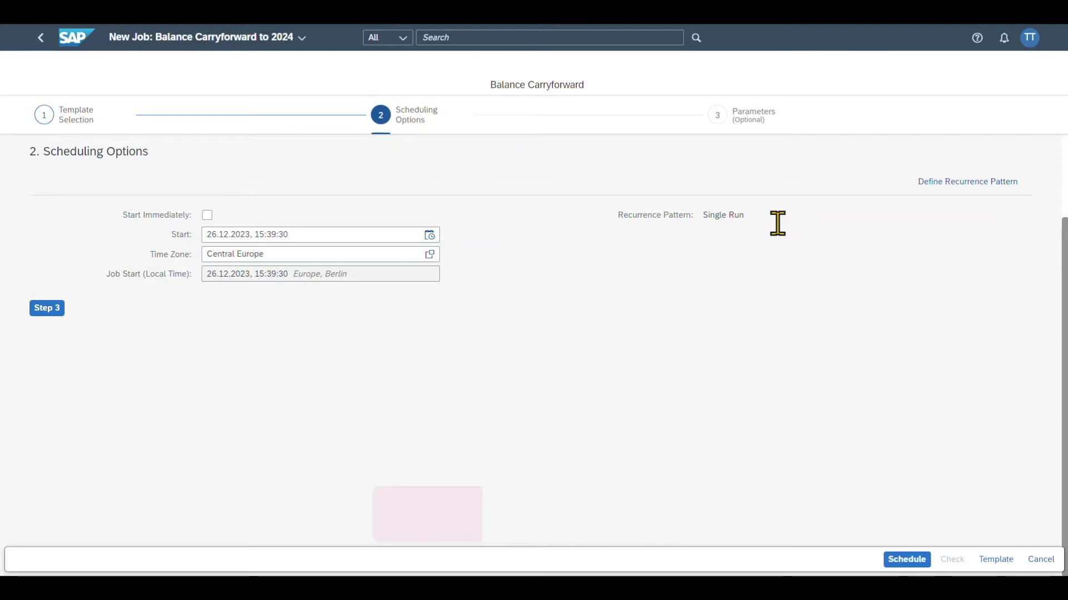
left_click(933, 184)
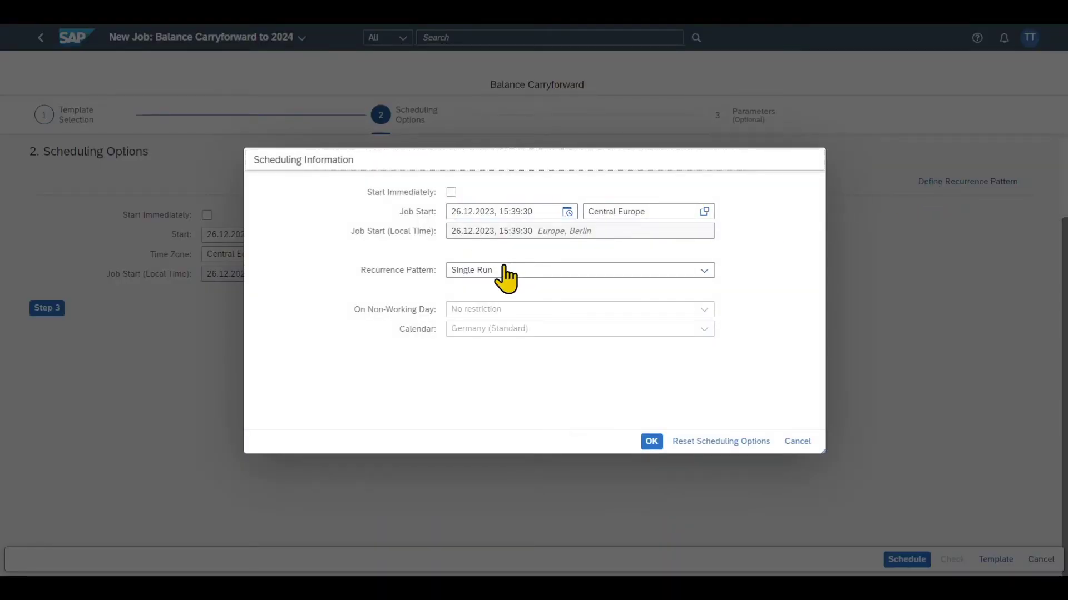
left_click(538, 271)
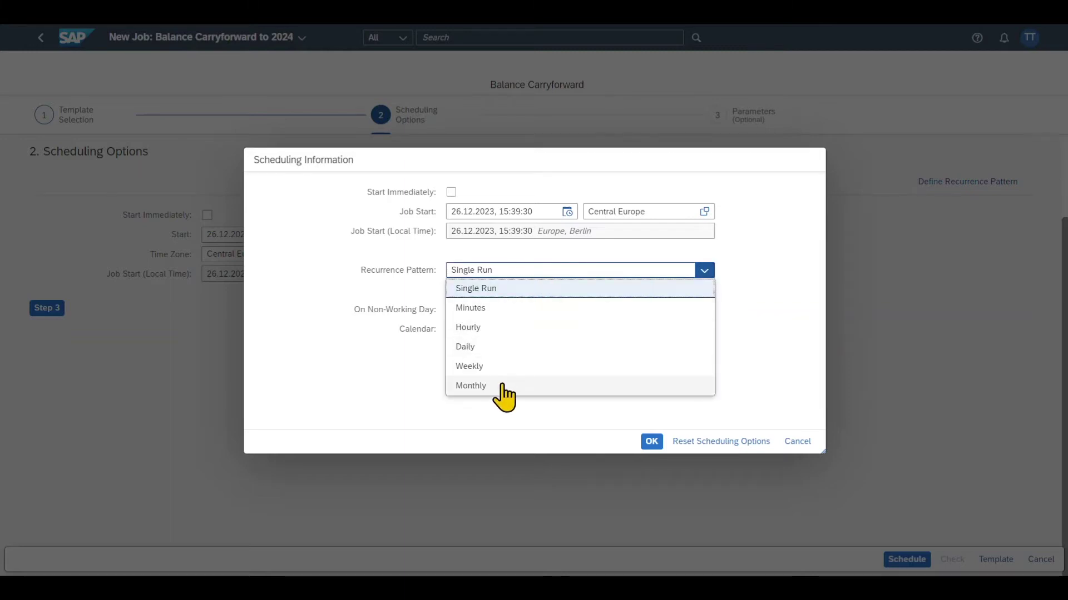
left_click(784, 351)
left_click(792, 444)
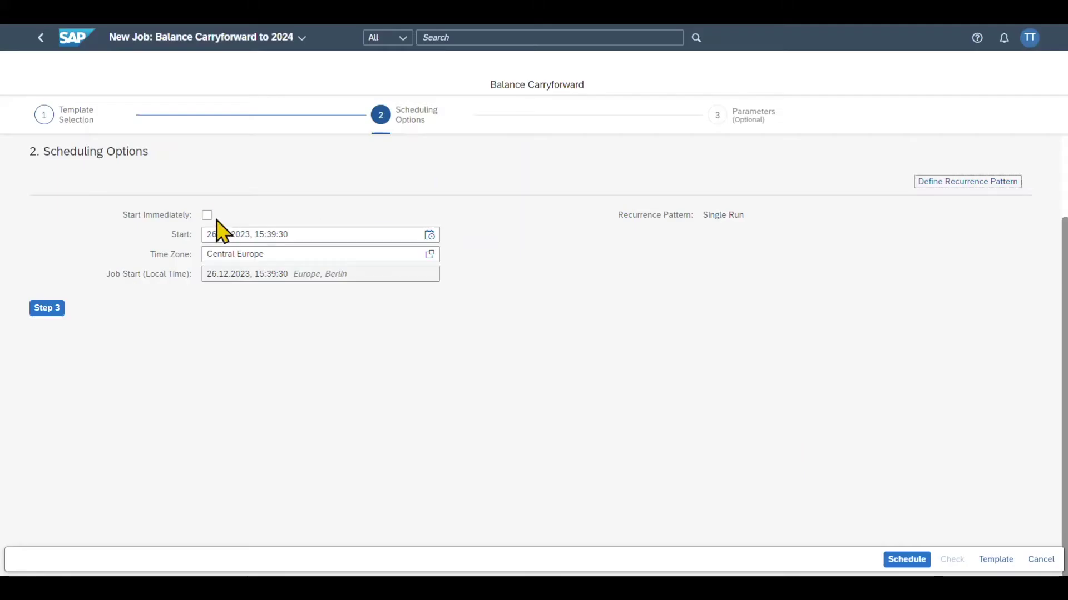
left_click(207, 216)
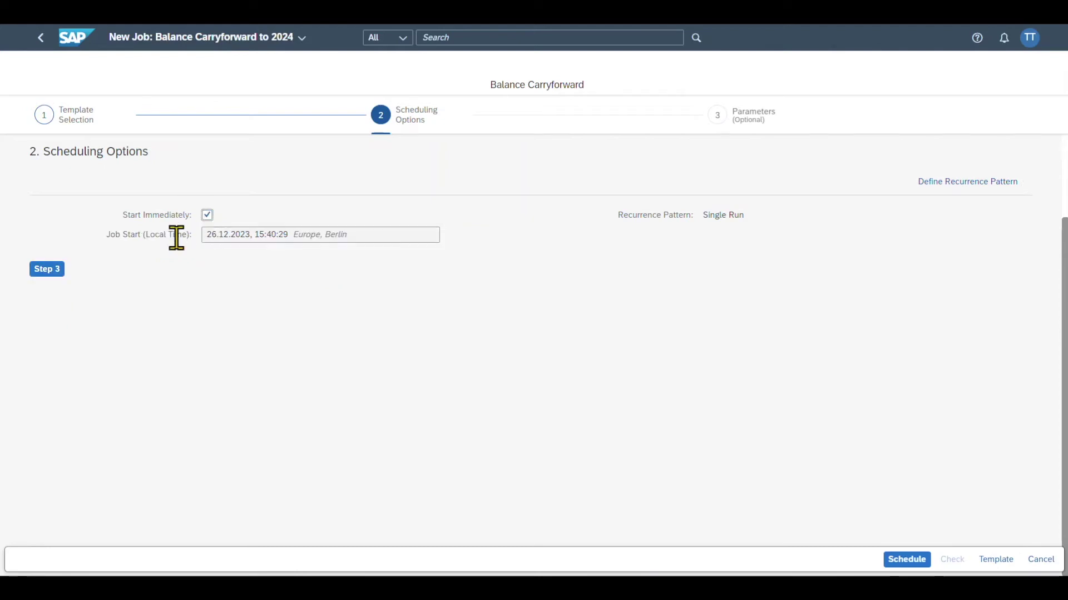
- In the job parameters, set Carry Forward to Fiscal Year to 2024
left_click(47, 269)
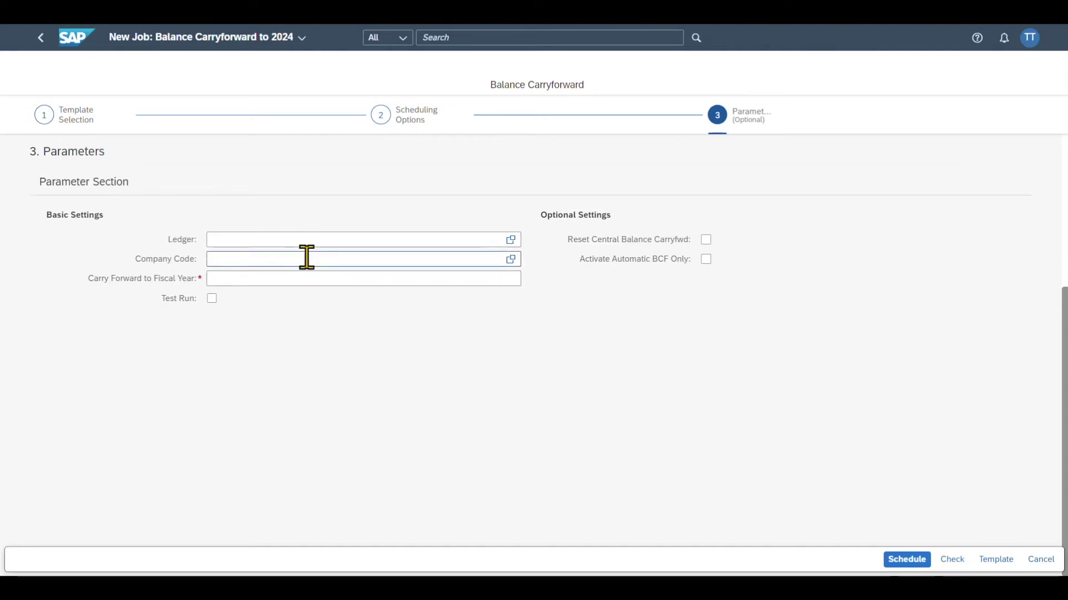
left_click(84, 280)
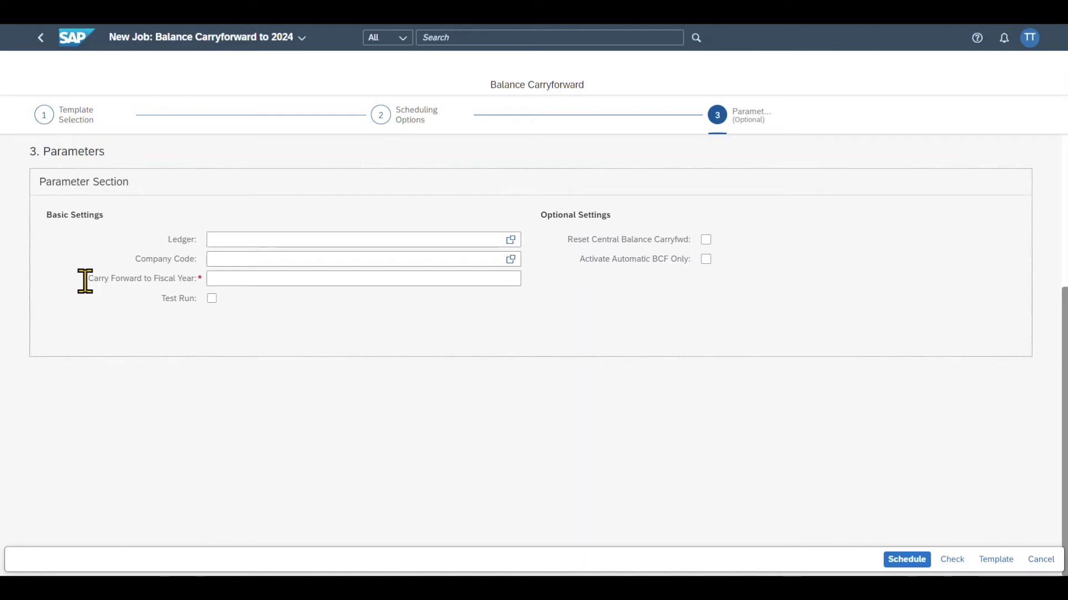
left_click_drag(85, 281, 250, 283)
left_click(250, 283)
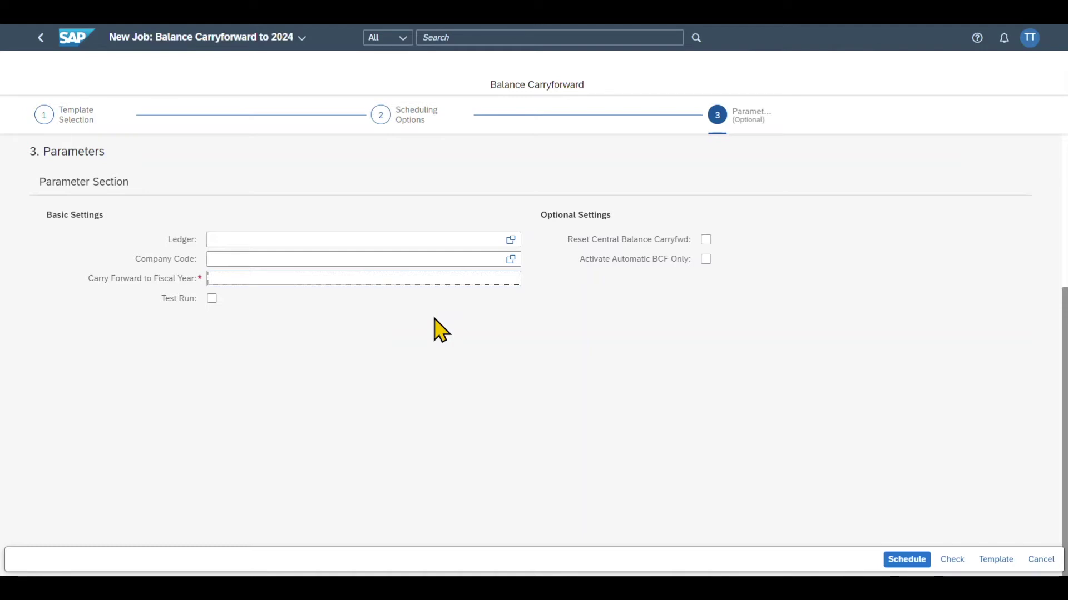
type("2024")
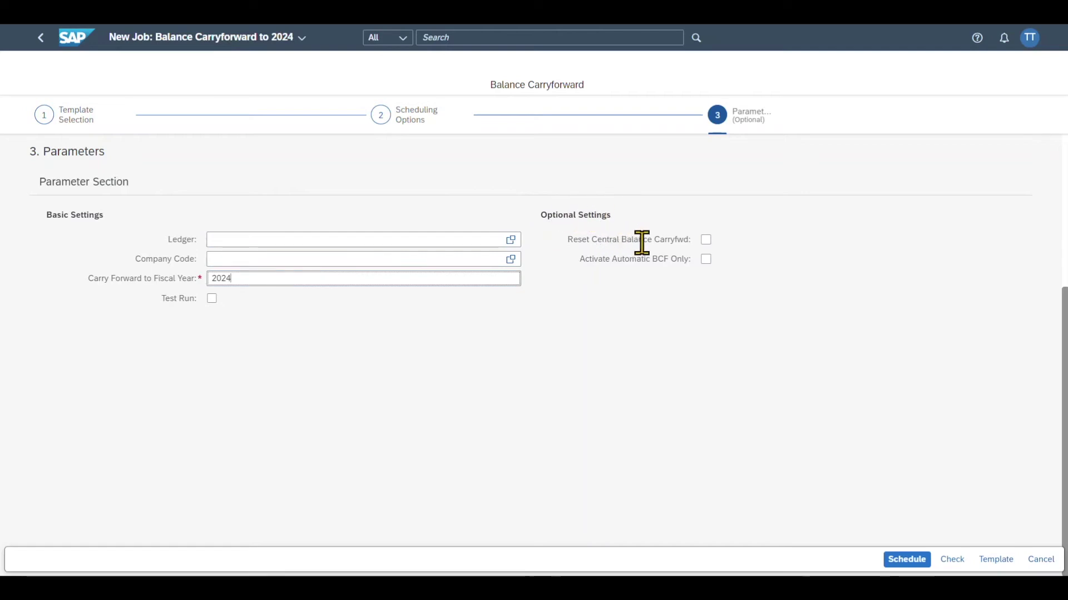
- Check the Balance Carryforward to 2024 job to confirm it can be scheduled
left_click(648, 312)
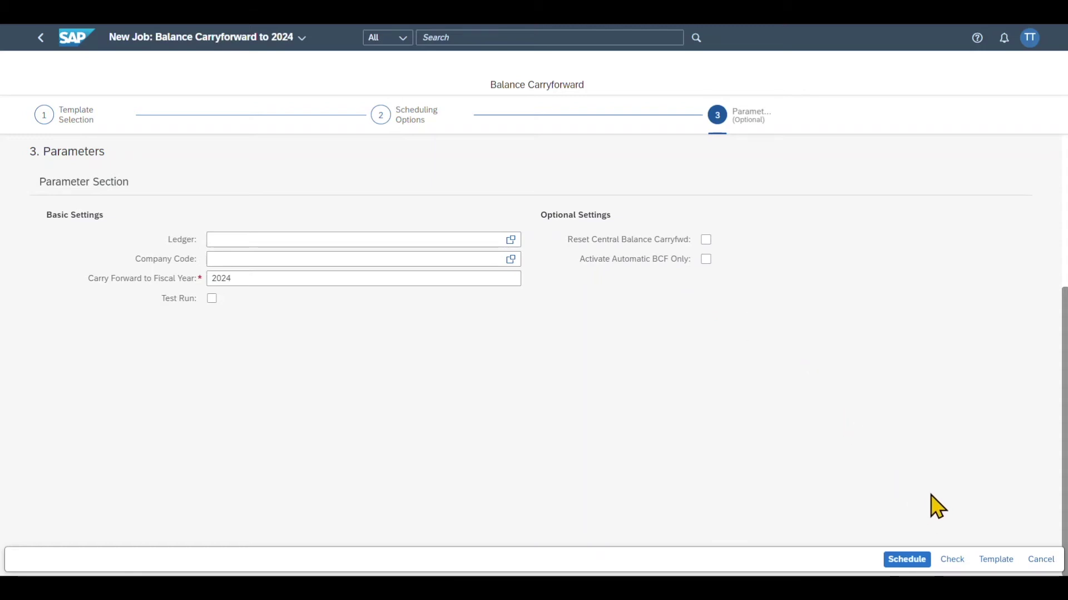
left_click(952, 559)
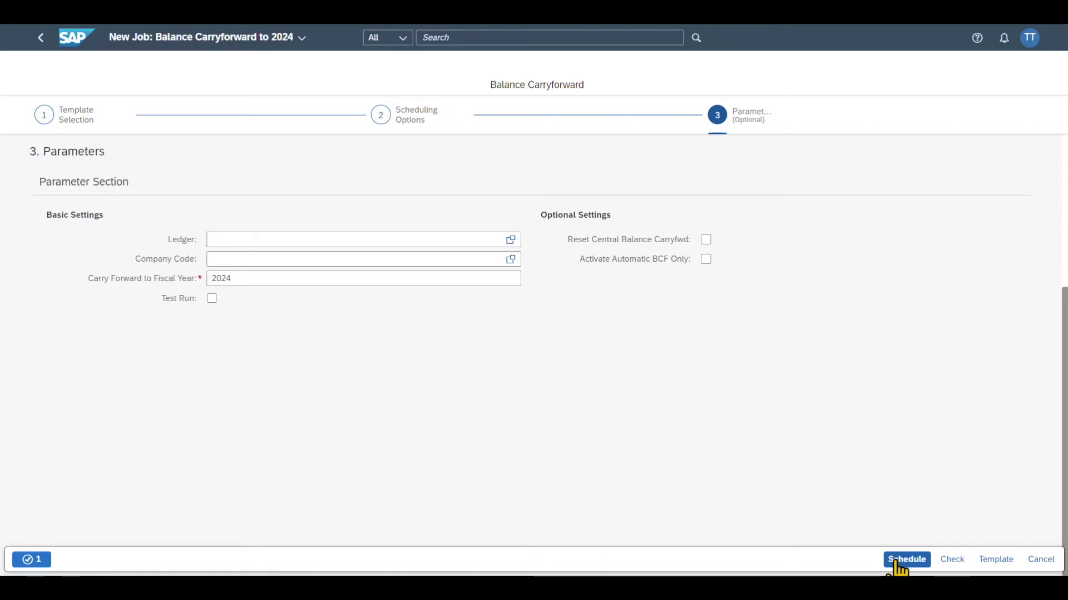
- Schedule the job and refresh the Application Jobs list to see its Finished status
left_click(896, 561)
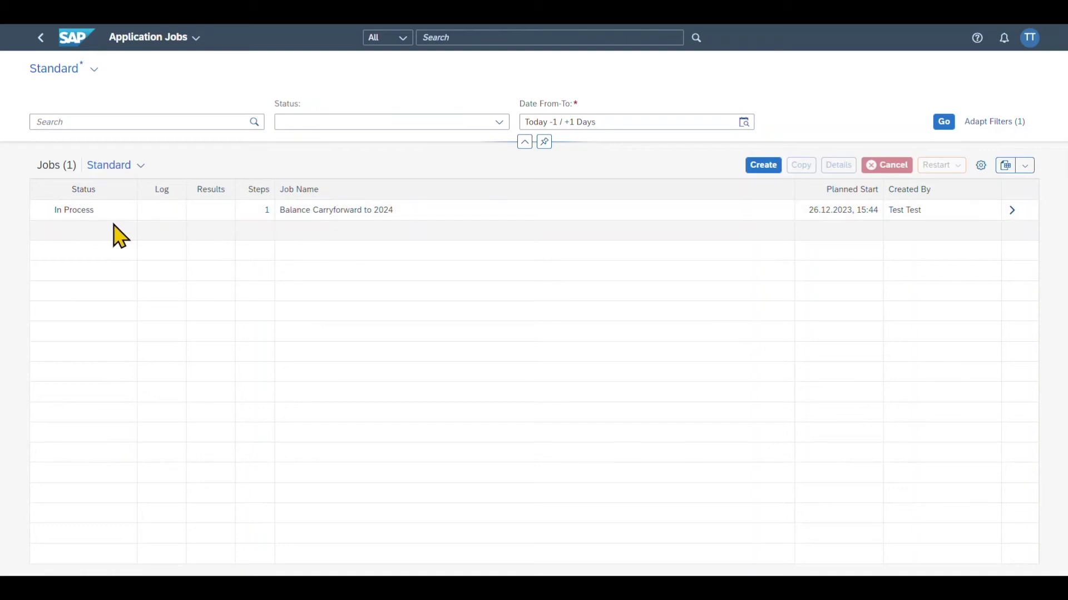
left_click(941, 123)
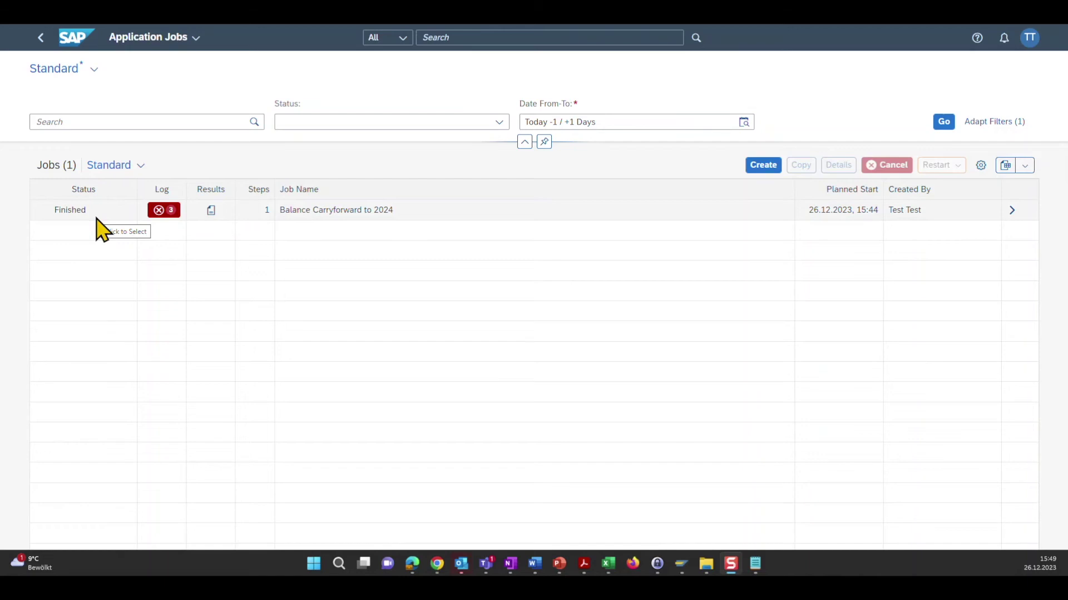
- Open the job's first log and review the company code 1010 IFRS success message
left_click(167, 214)
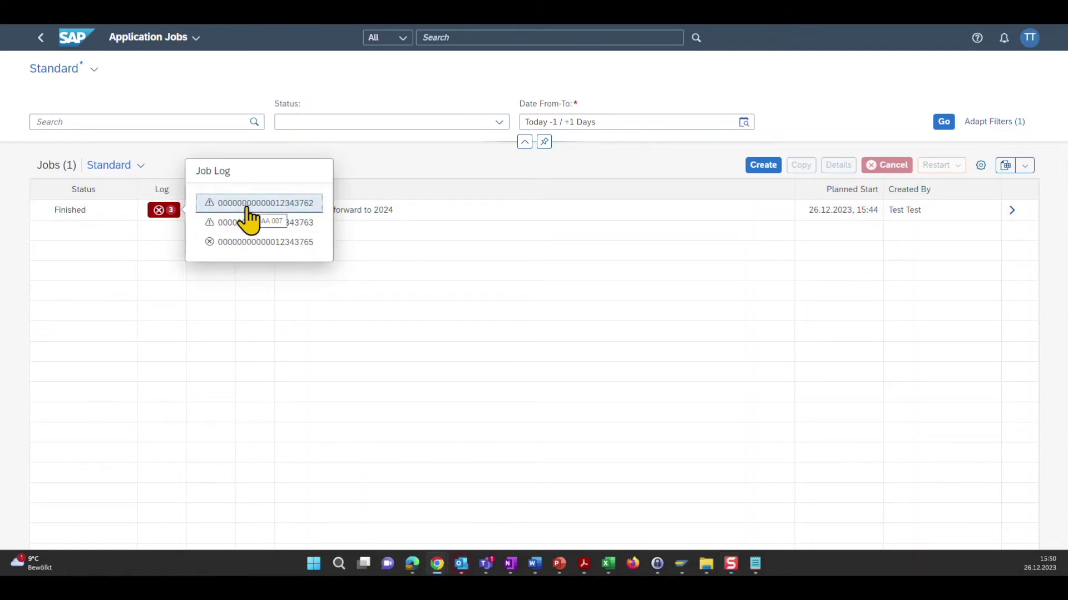
left_click(247, 208)
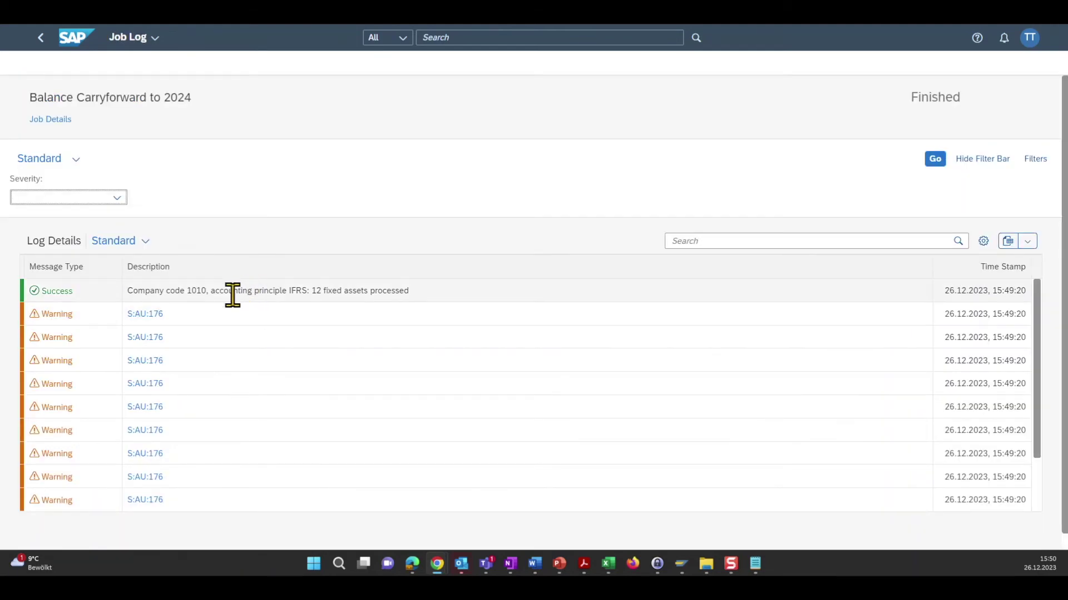
double_click(193, 290)
left_click(322, 291)
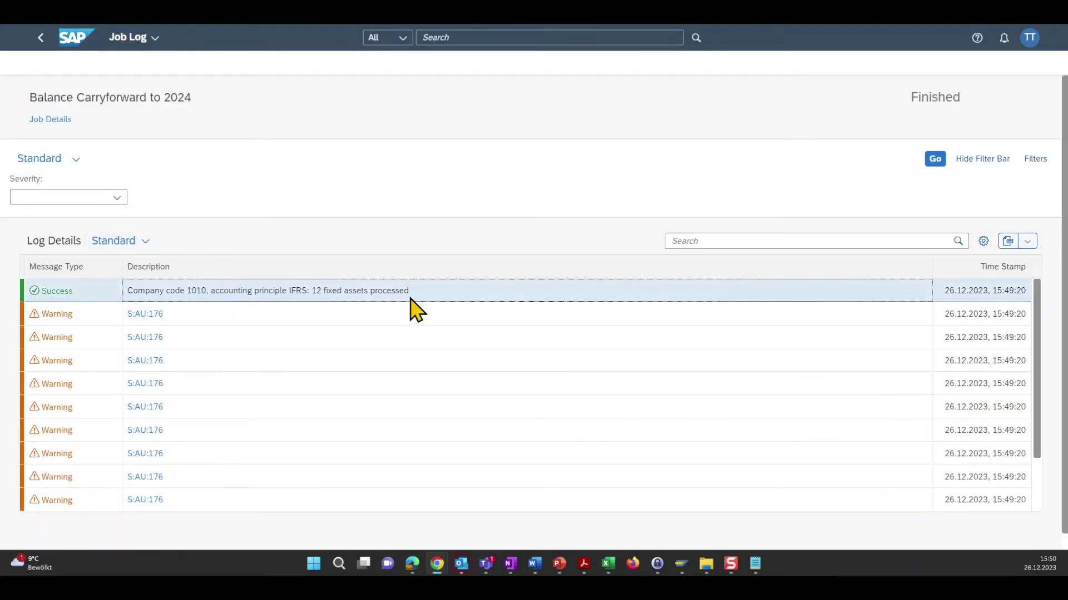
double_click(300, 290)
scroll(348, 379, "down", 1)
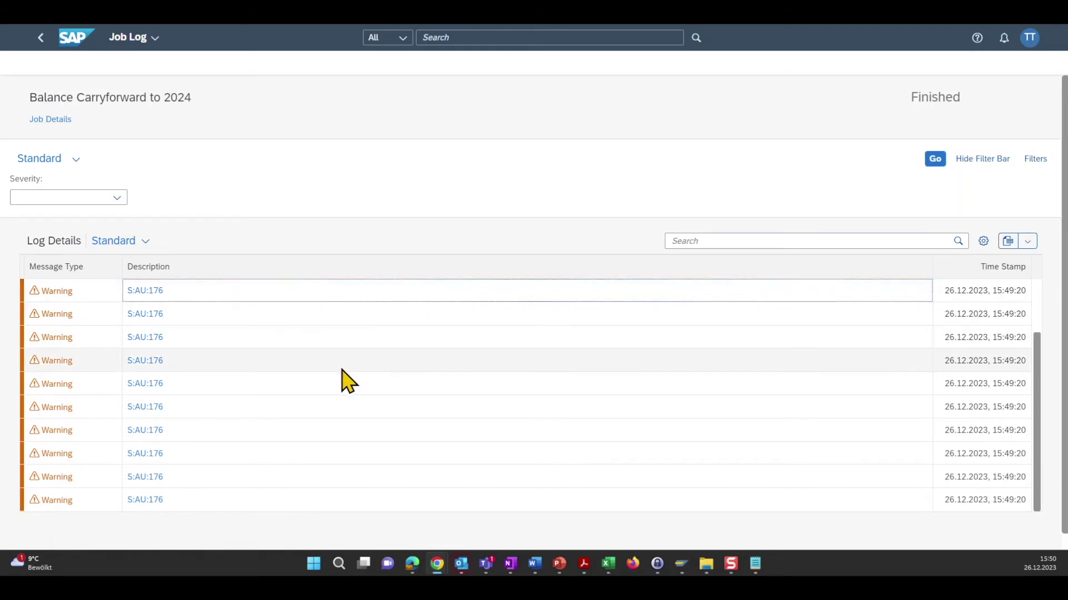
scroll(95, 416, "up", 1)
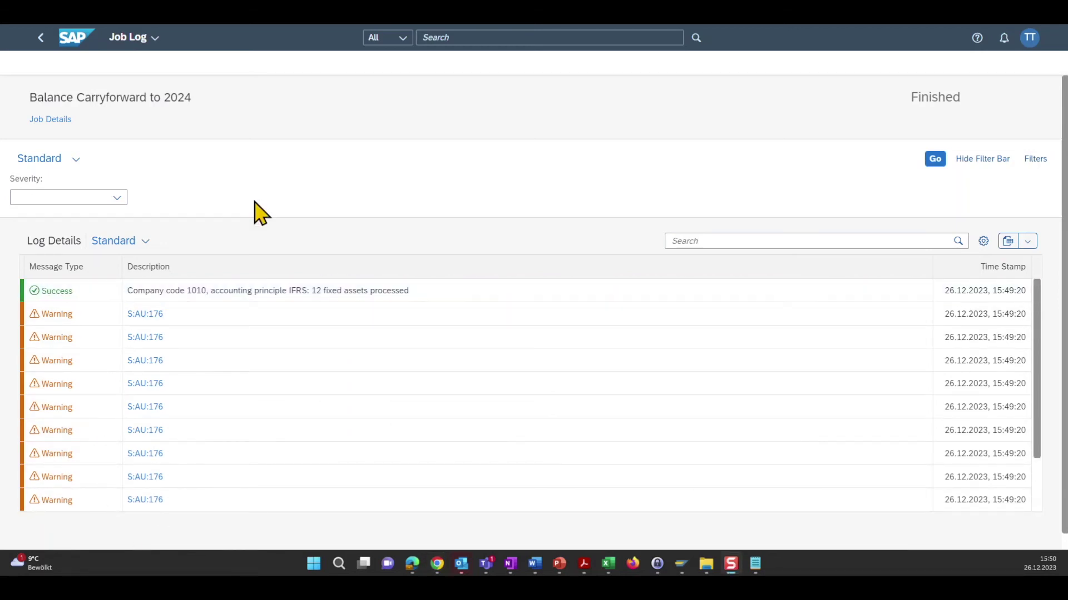
- Return to the jobs list and open the job's second log
left_click(46, 46)
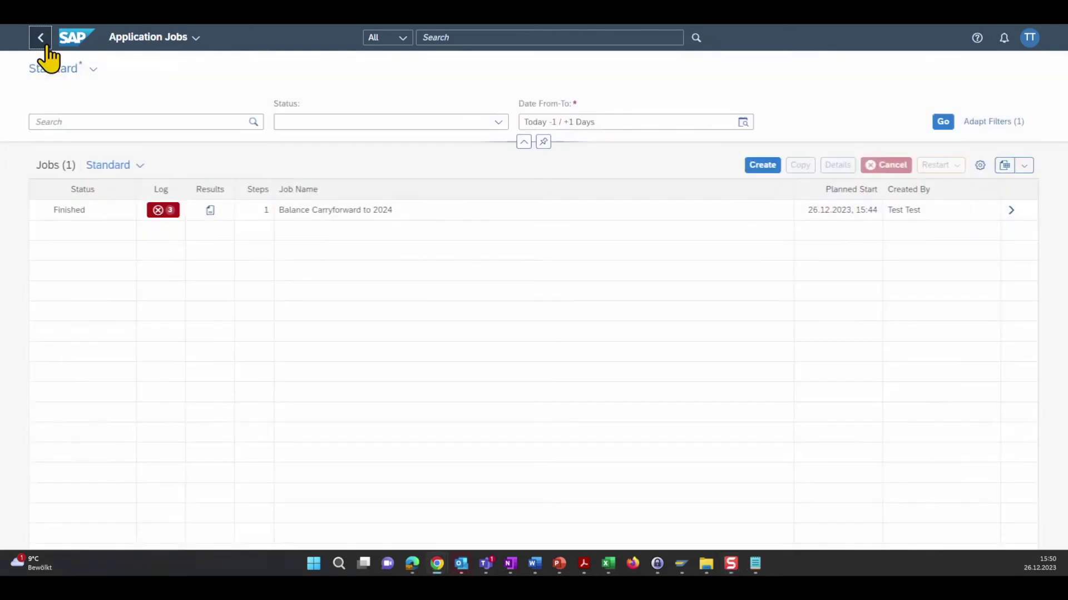
left_click(163, 210)
left_click(222, 222)
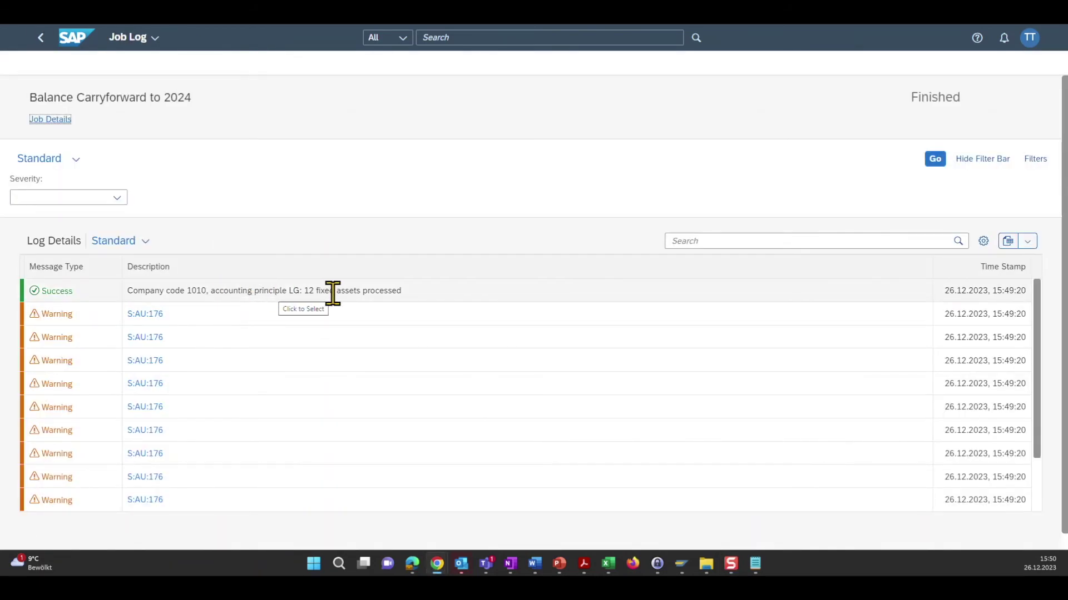
left_click(292, 290)
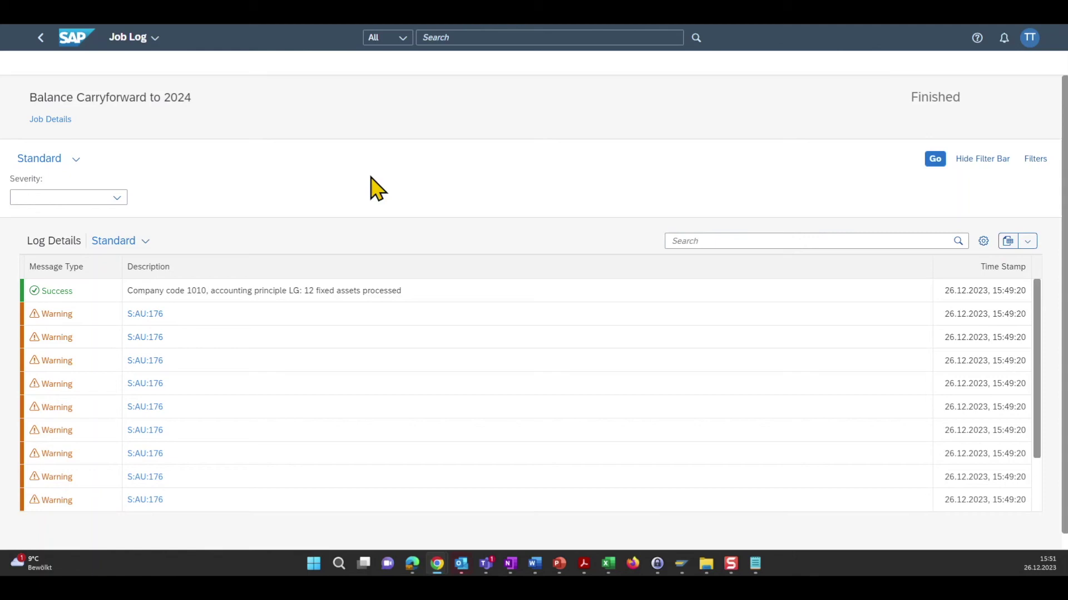
- Open the job's third log and scroll through its entries, including errors for 0003 and 1710
left_click(41, 37)
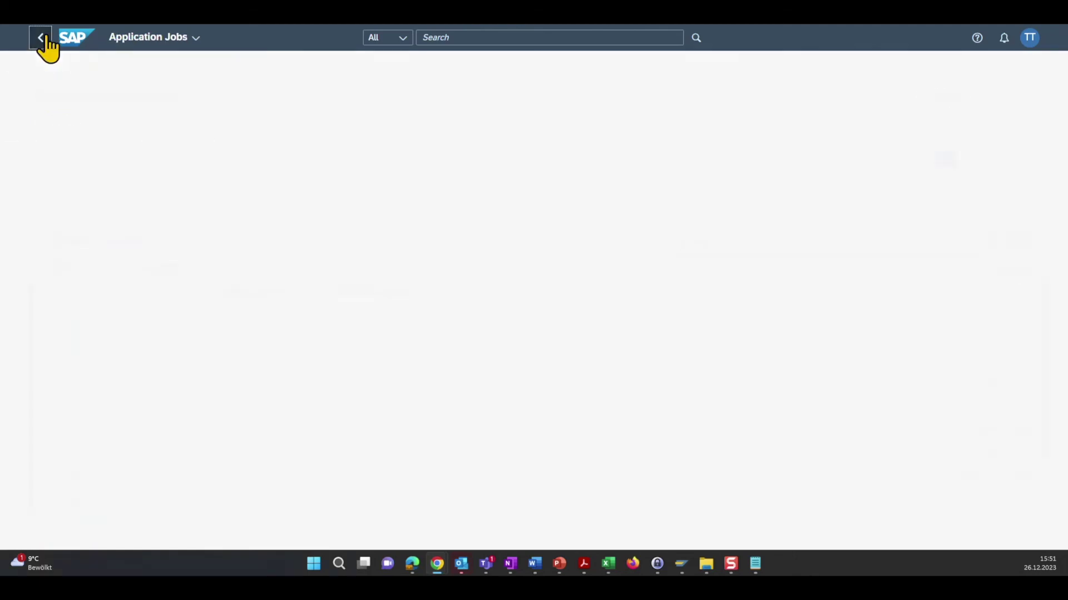
left_click(162, 212)
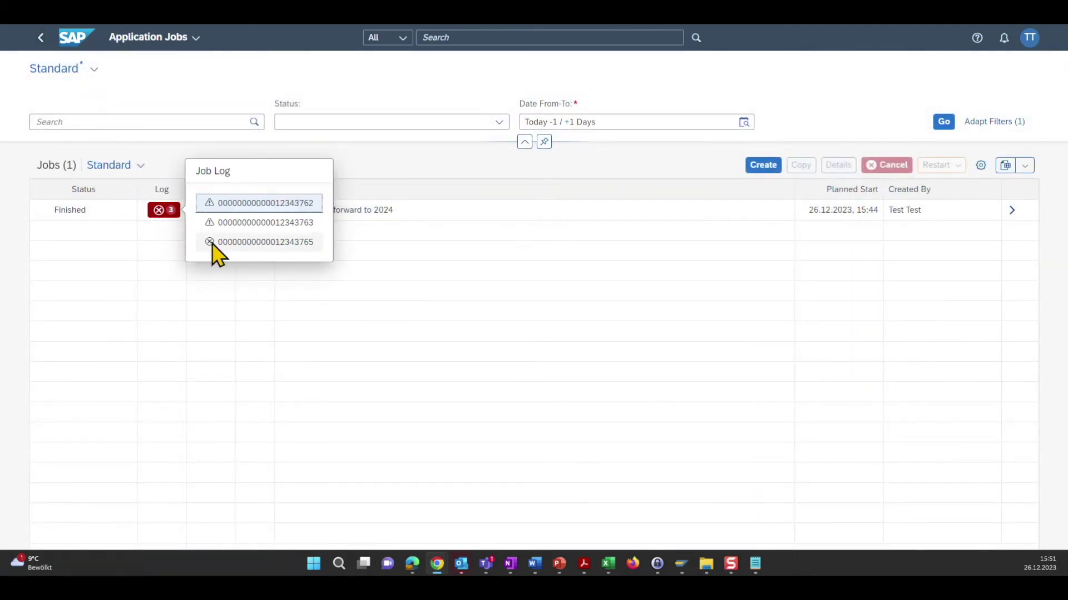
left_click(248, 242)
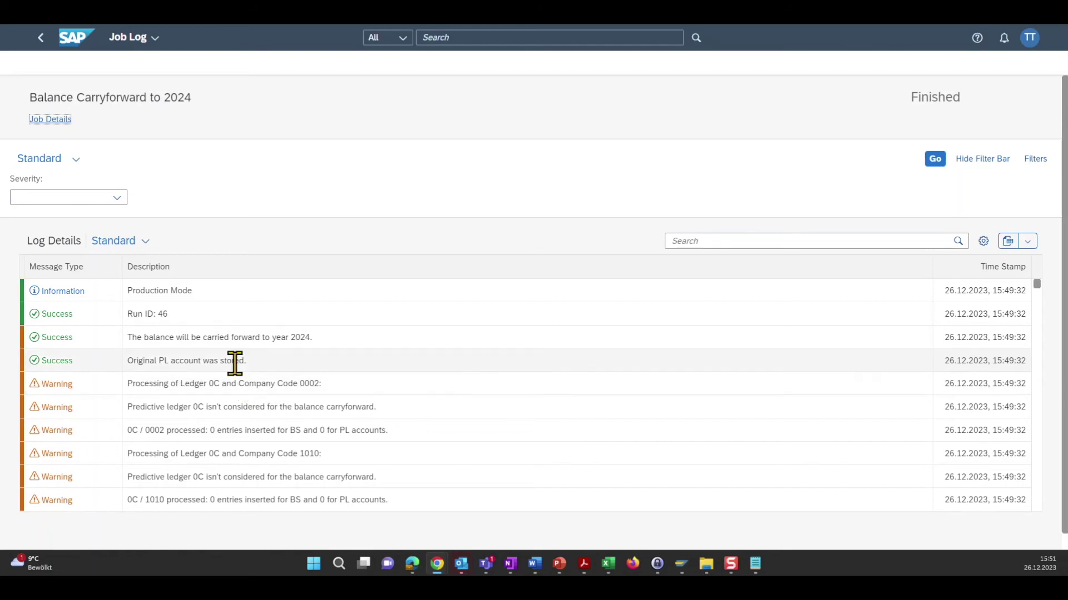
scroll(207, 288, "down", 1)
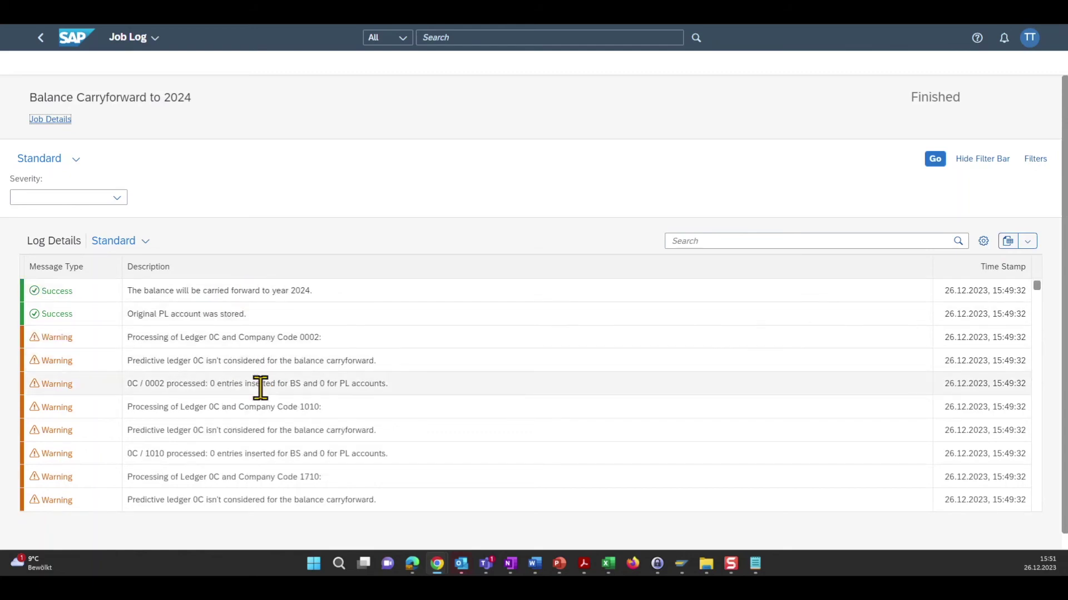
scroll(198, 388, "down", 3)
scroll(256, 434, "down", 10)
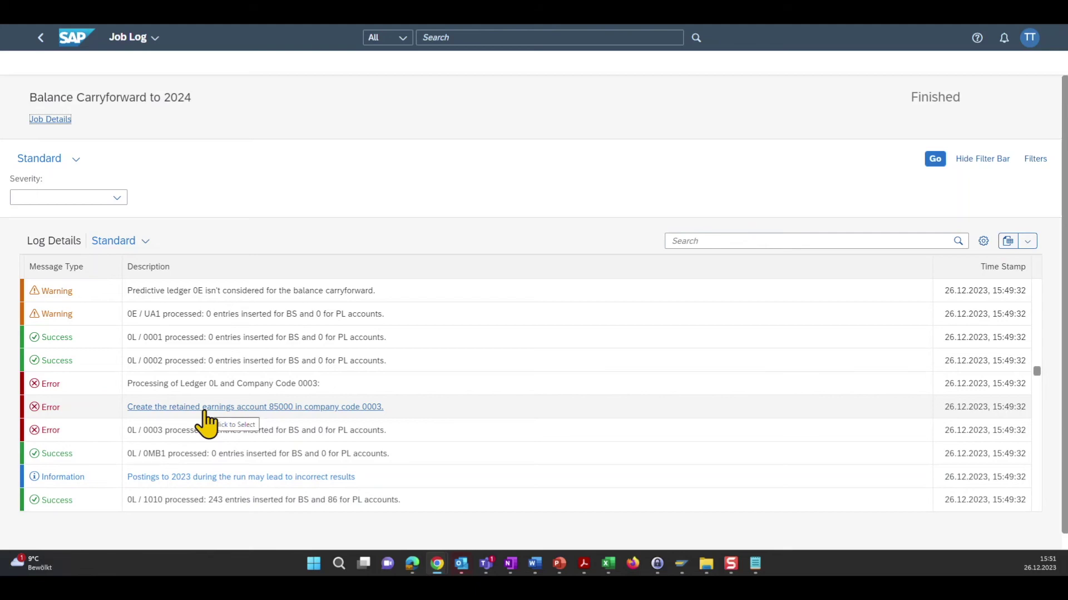
scroll(324, 432, "down", 4)
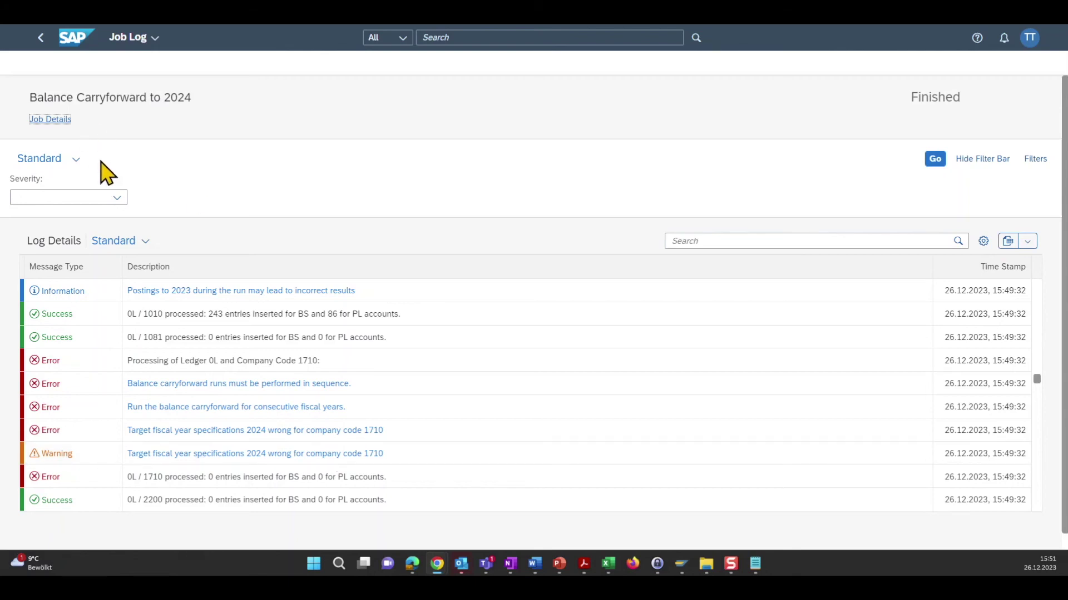
left_click(117, 199)
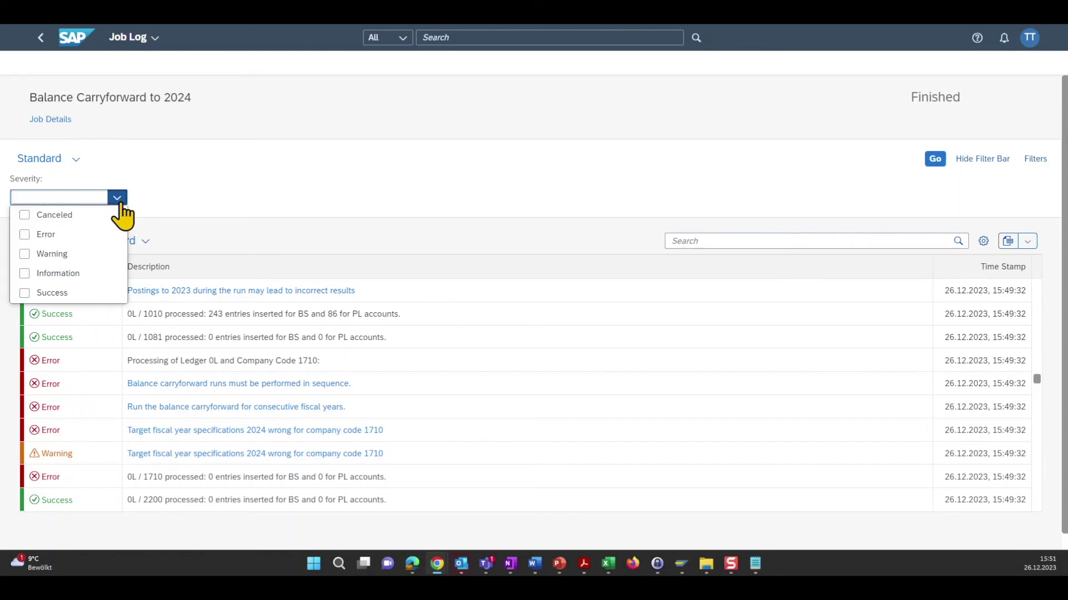
- Filter the job log to Error severity and scroll through the error messages
left_click(24, 234)
left_click(923, 160)
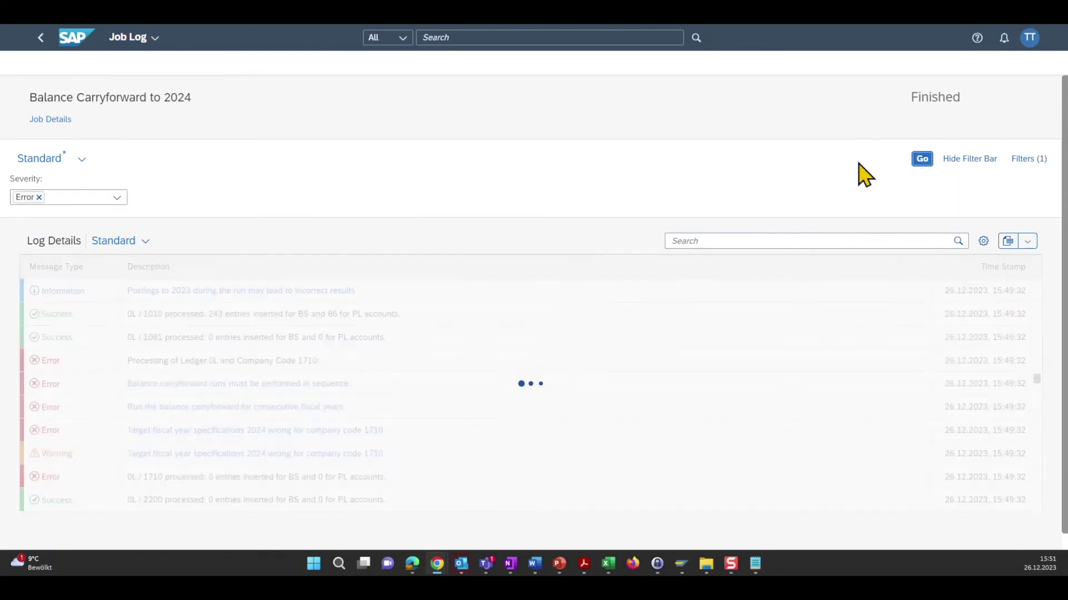
scroll(325, 384, "down", 10)
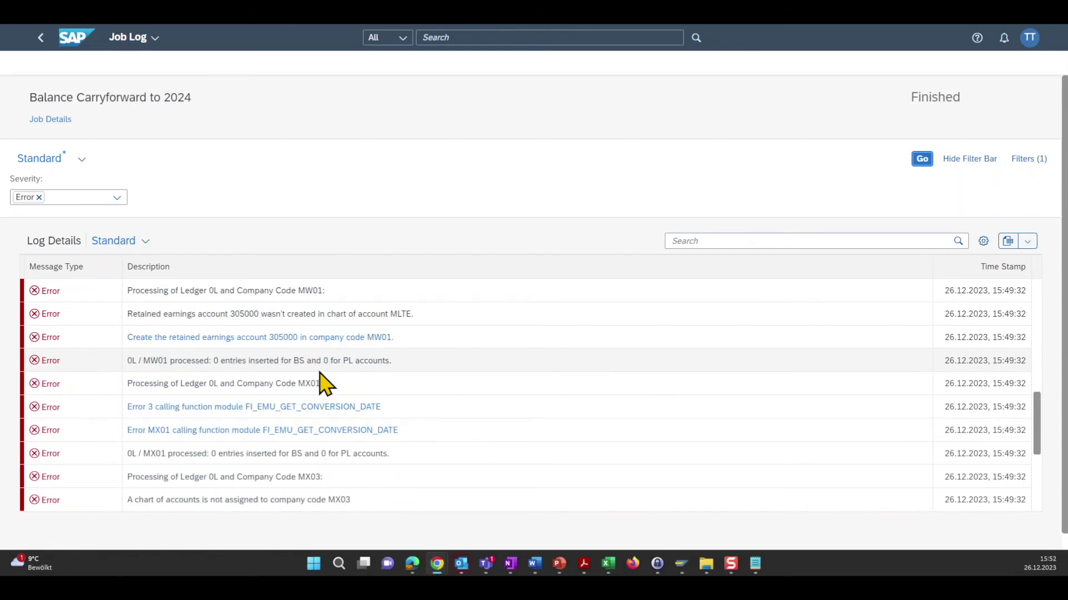
scroll(410, 452, "down", 2)
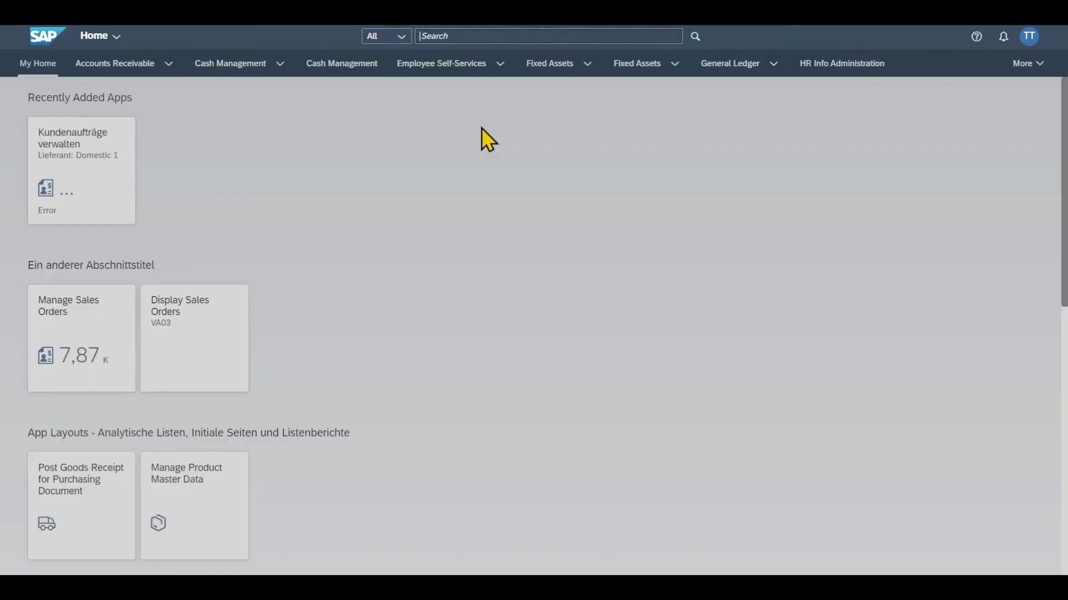
- Open Balance Carryforward Status, enter To Fiscal Year 2024, remove company code 1710, and list runs
type("balance carryforward status")
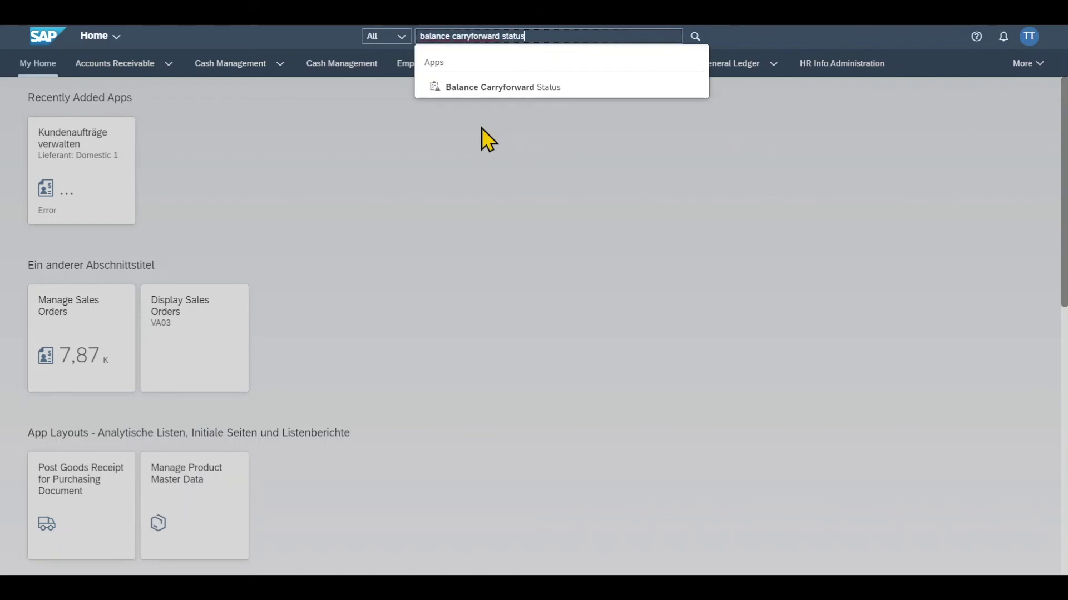
left_click(482, 91)
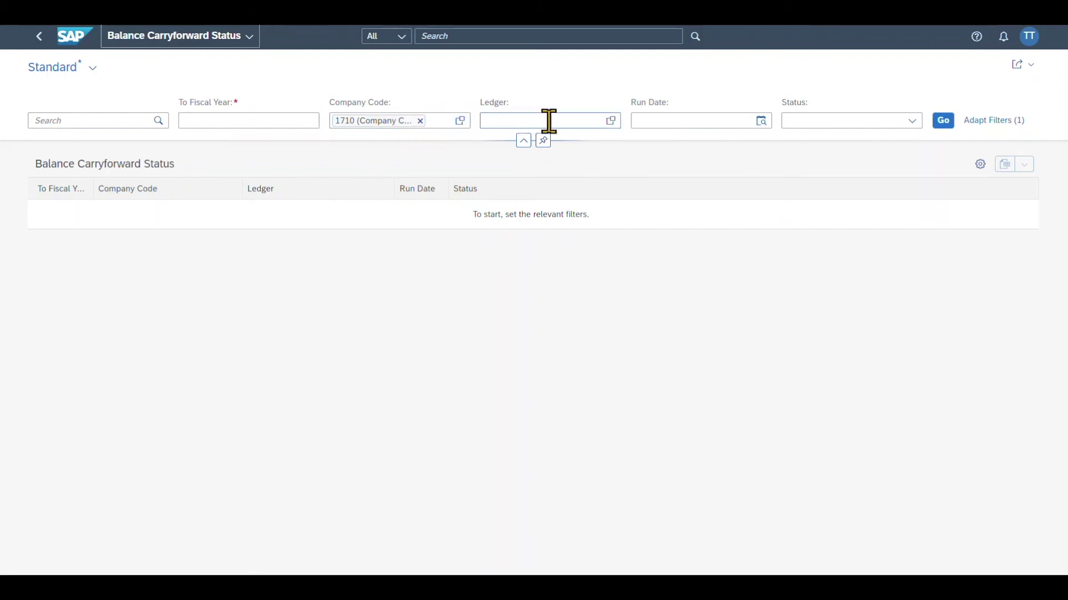
left_click(256, 120)
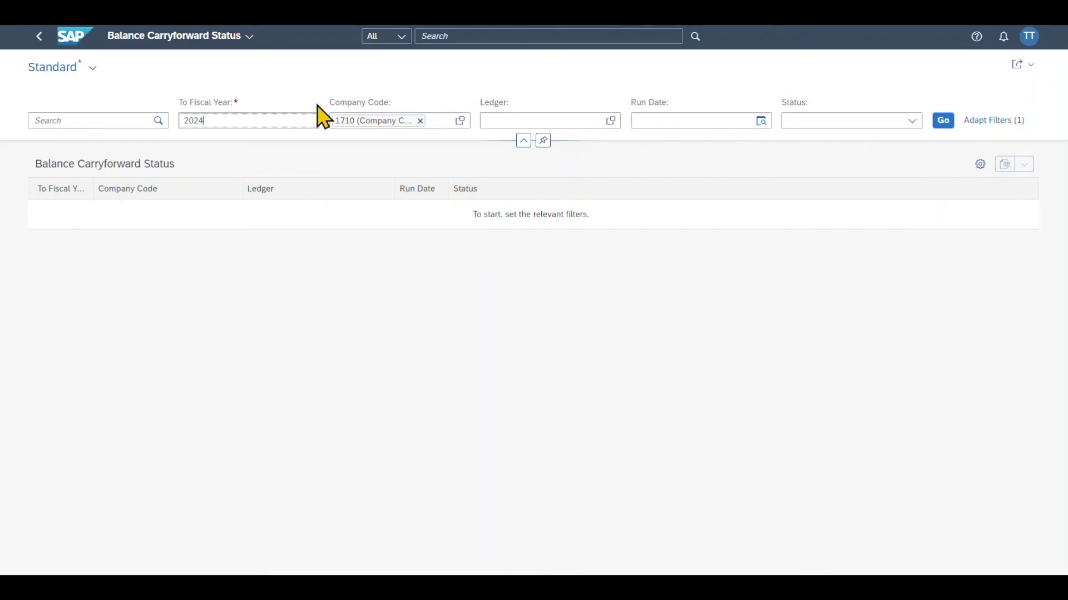
left_click(420, 120)
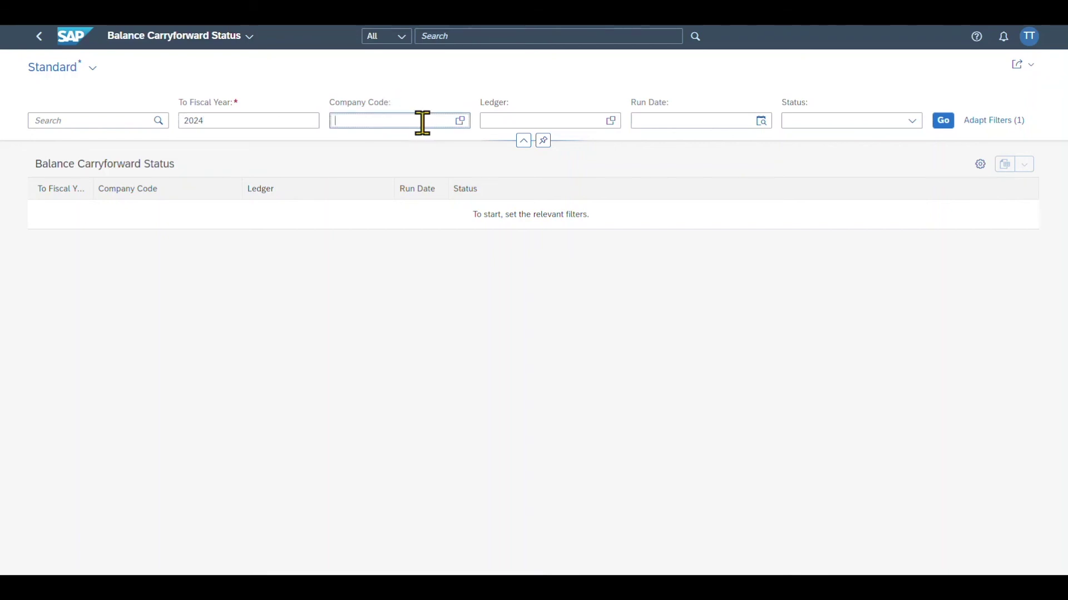
left_click(507, 121)
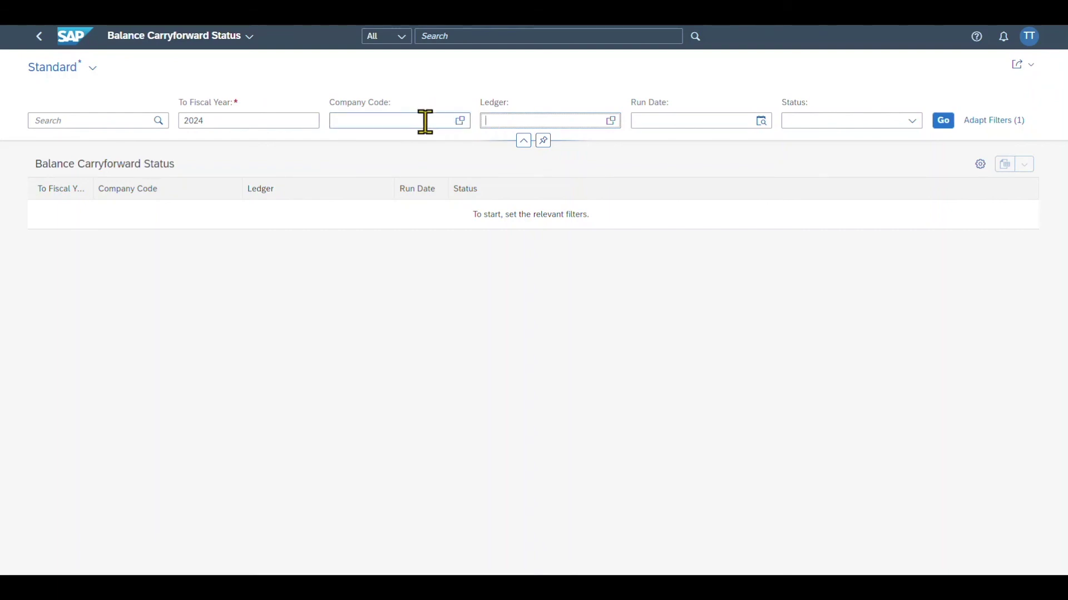
left_click(425, 121)
left_click(499, 120)
left_click(638, 119)
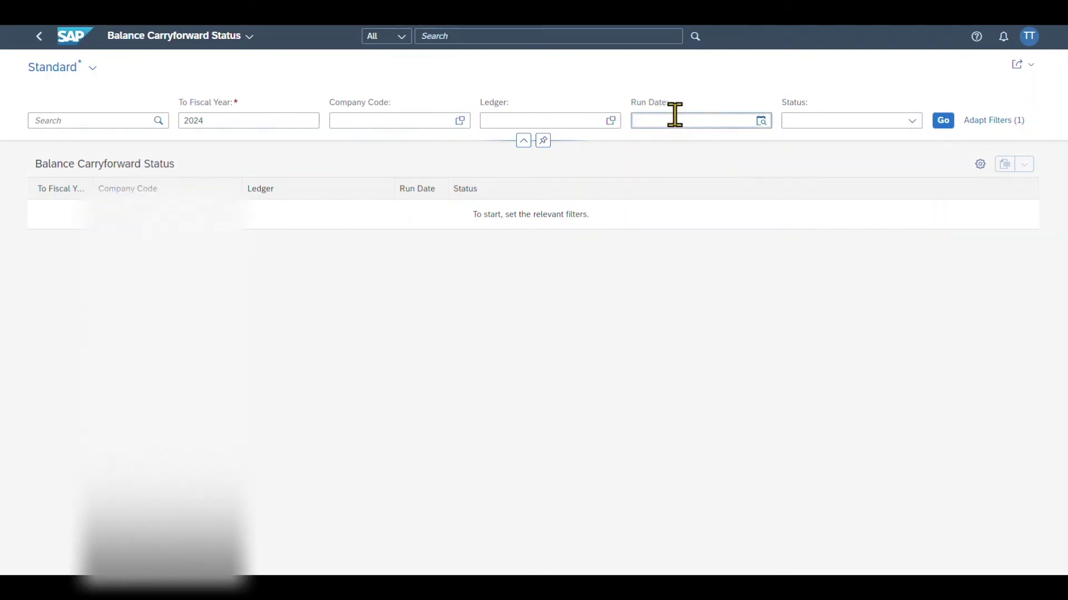
left_click(913, 123)
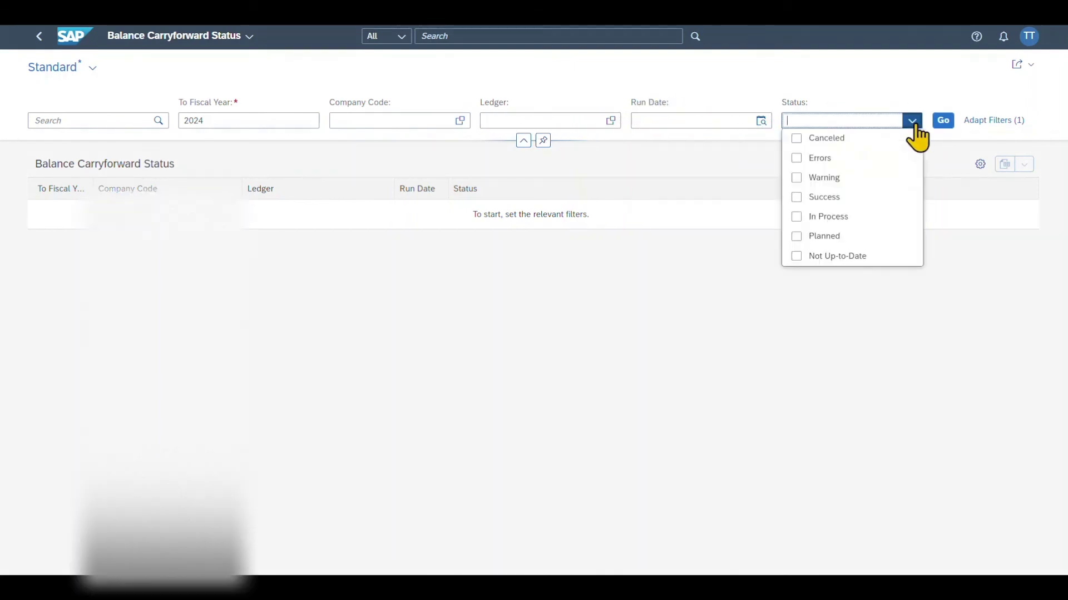
left_click(941, 122)
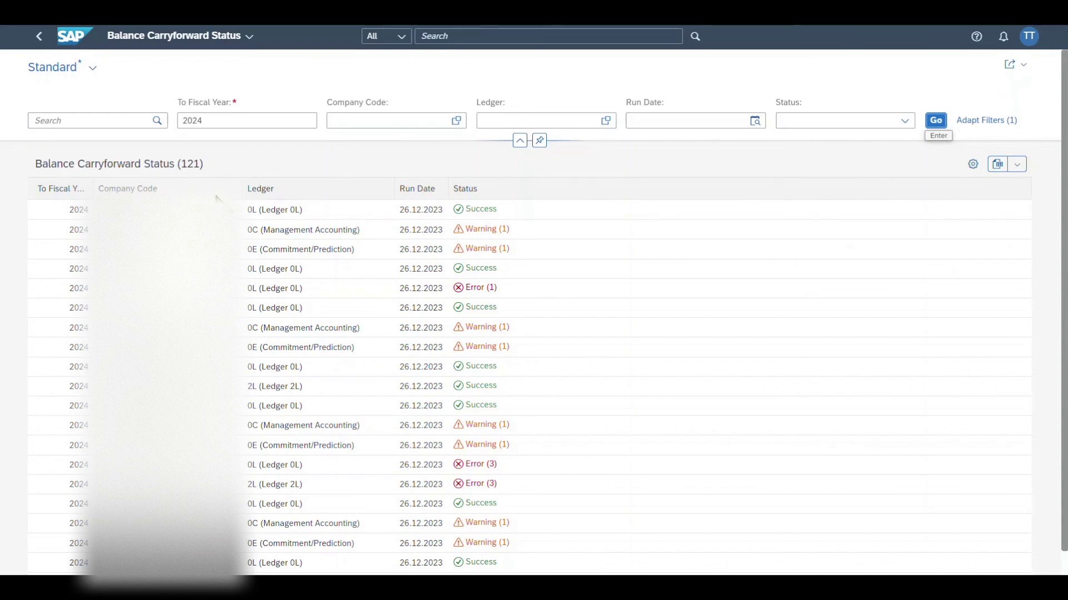
- Try a Success status filter, then replace it with Errors to show the 10 error runs
left_click(903, 121)
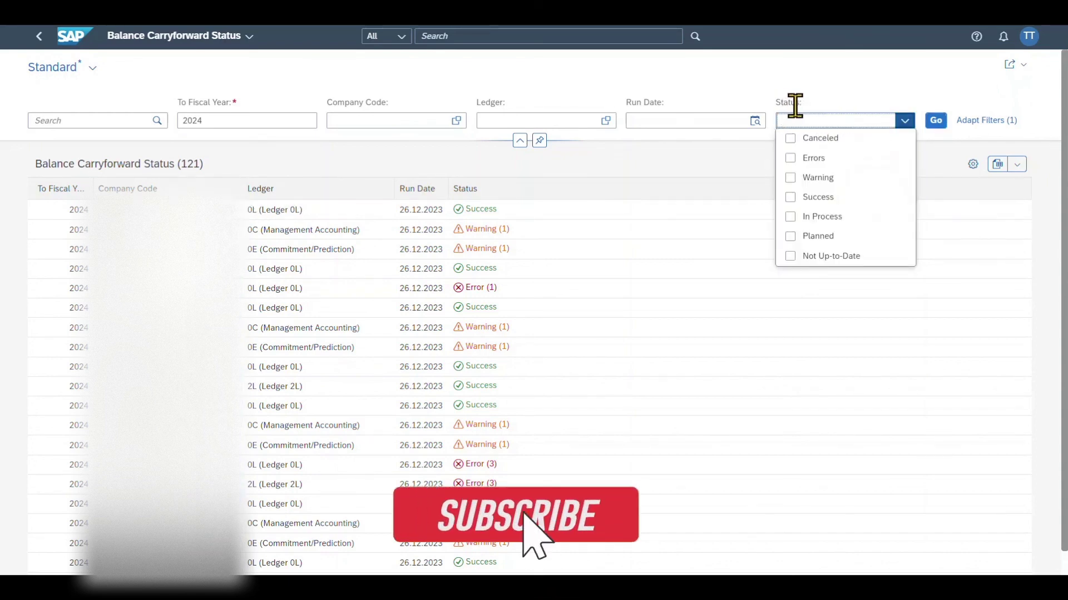
left_click(792, 198)
left_click(935, 121)
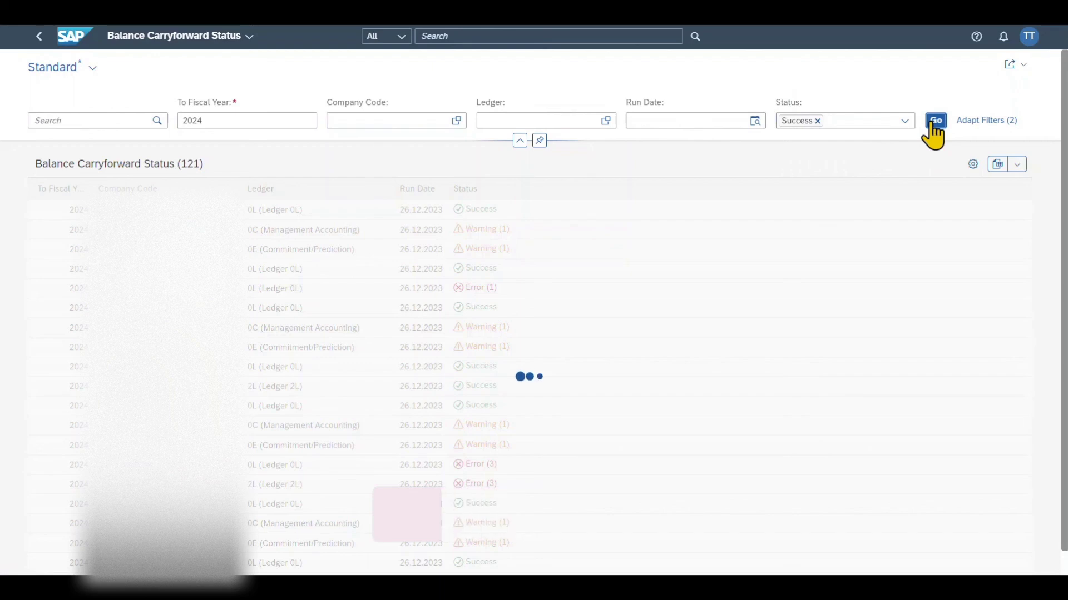
left_click(905, 121)
left_click(817, 120)
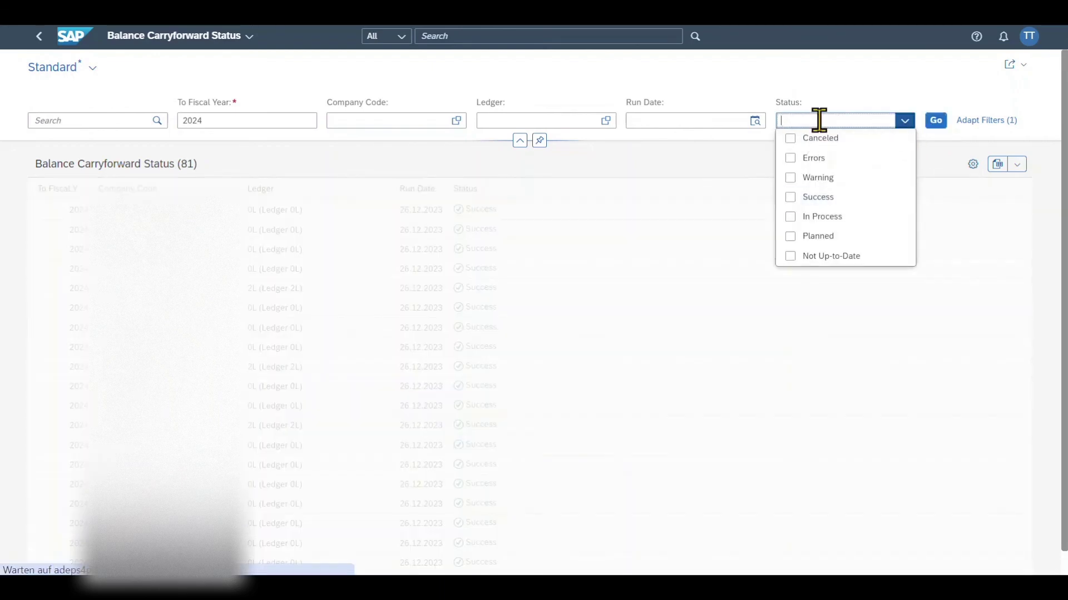
left_click(791, 159)
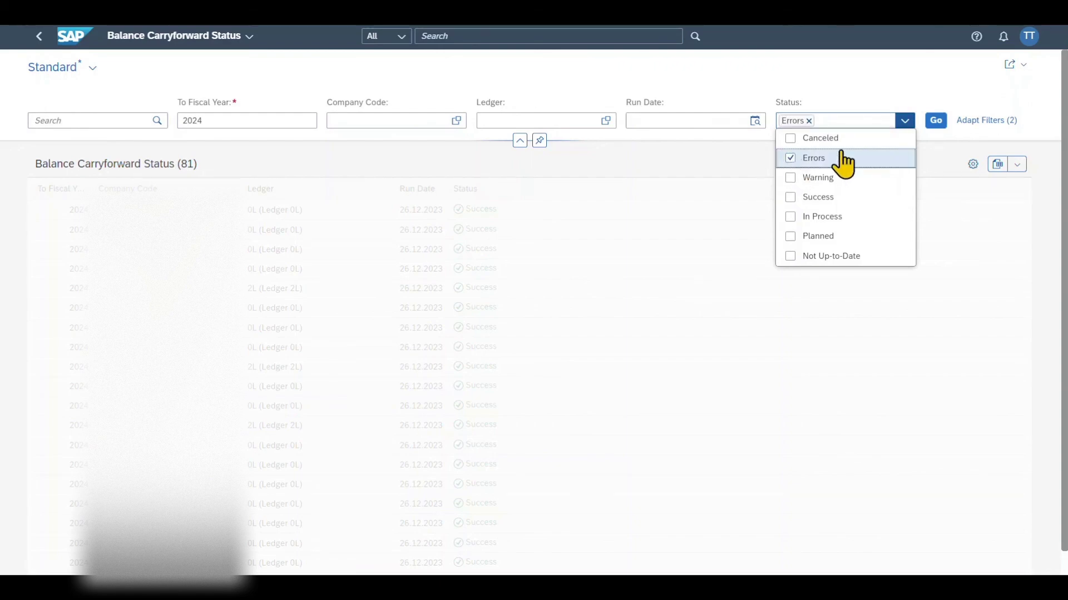
left_click(934, 123)
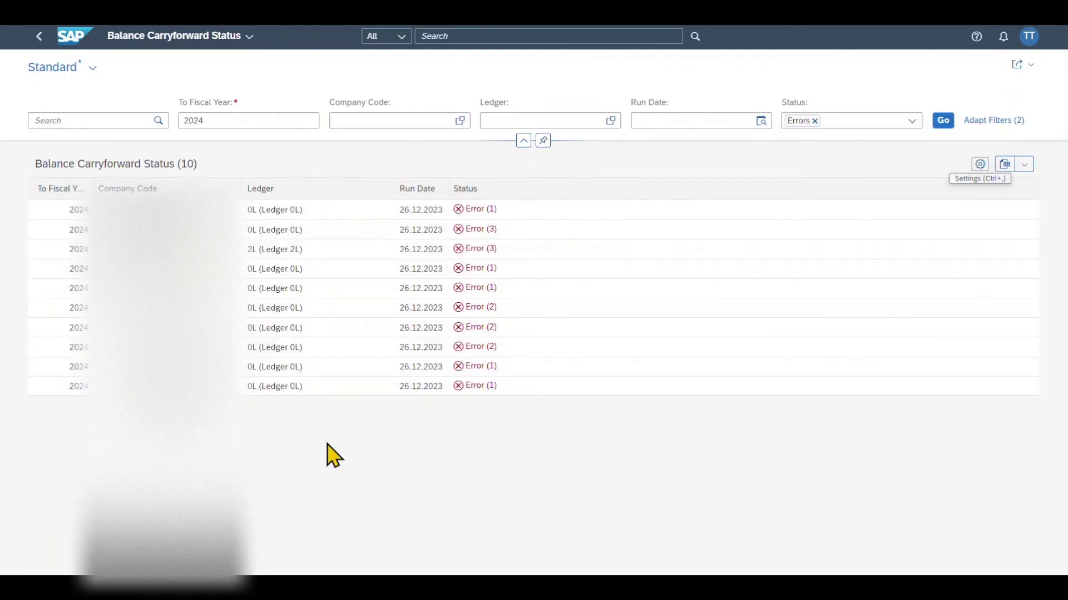